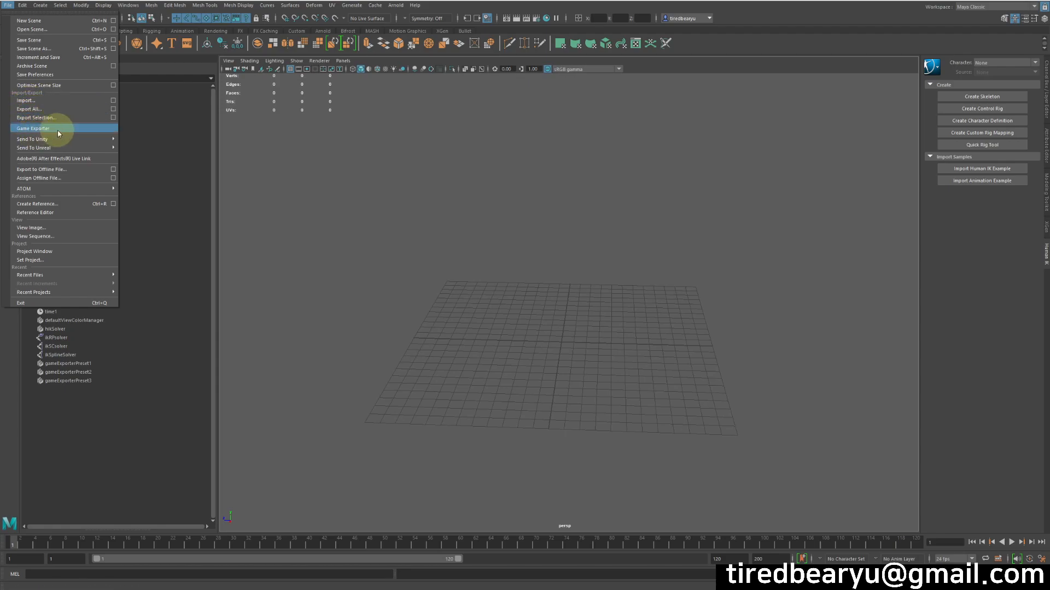
Open the cat.mb scene from the default project's scenes folder without saving the untitled scene
mouse_move(45, 138)
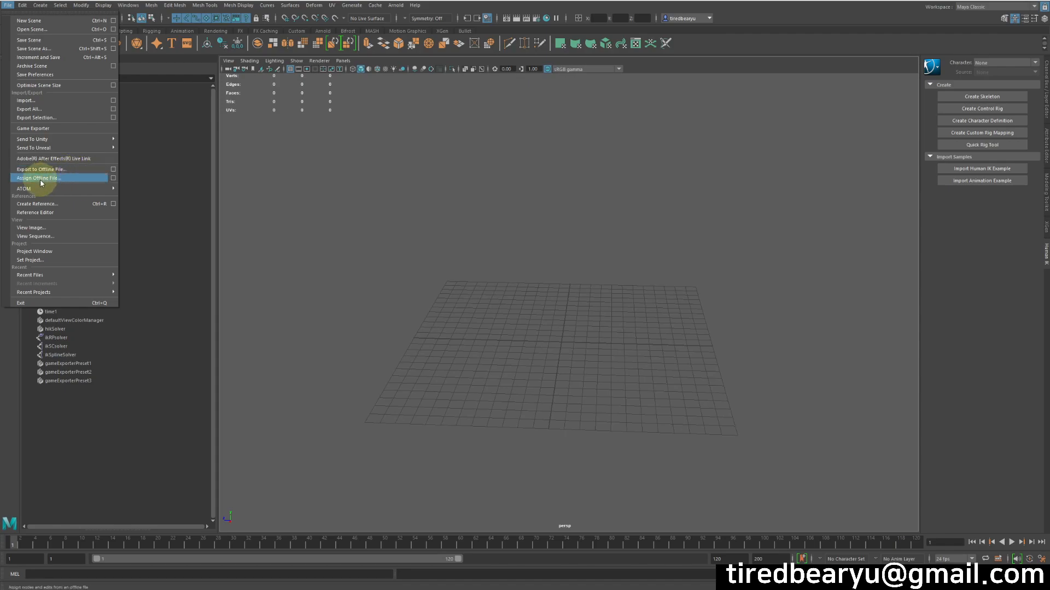
mouse_move(54, 188)
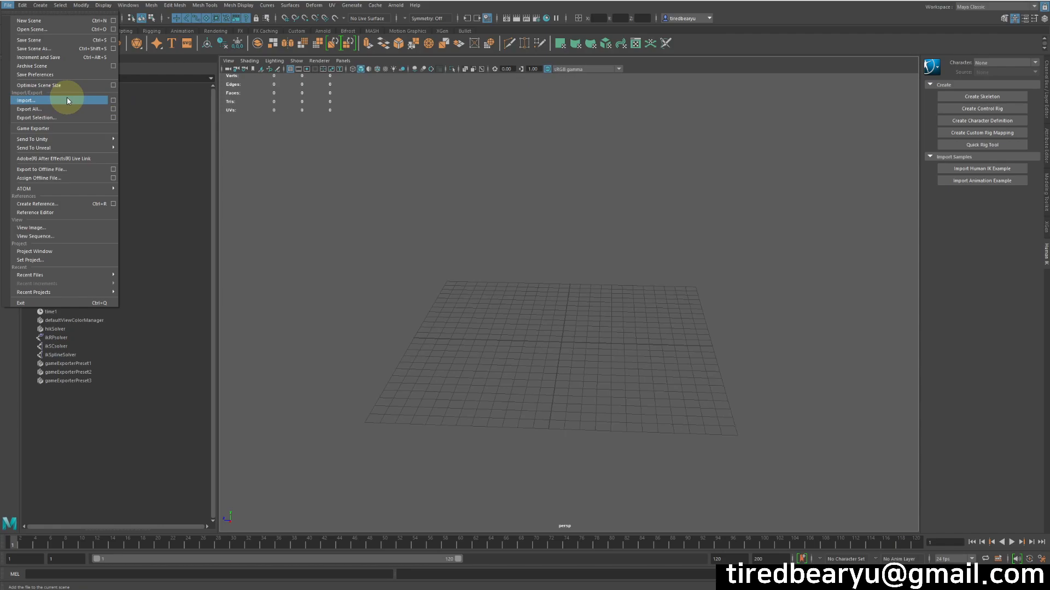
left_click(50, 28)
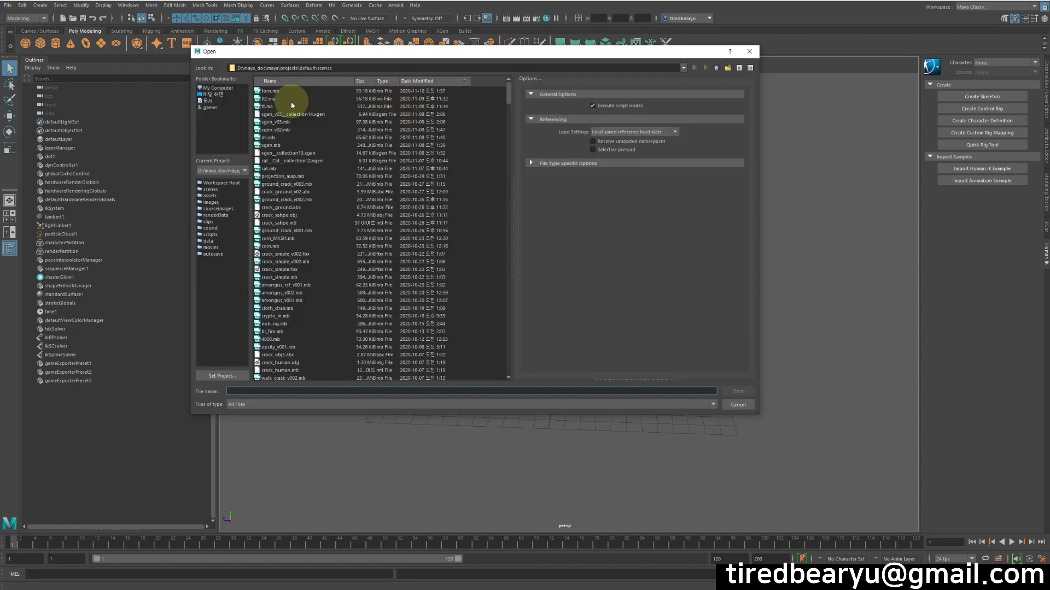
double_click(278, 169)
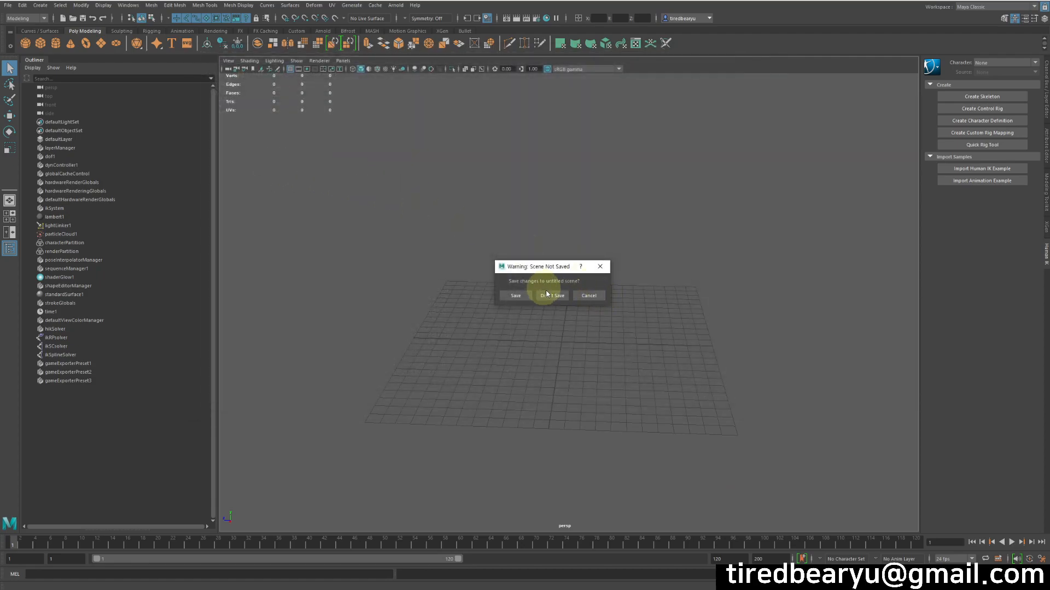
left_click(538, 300)
left_click(541, 299)
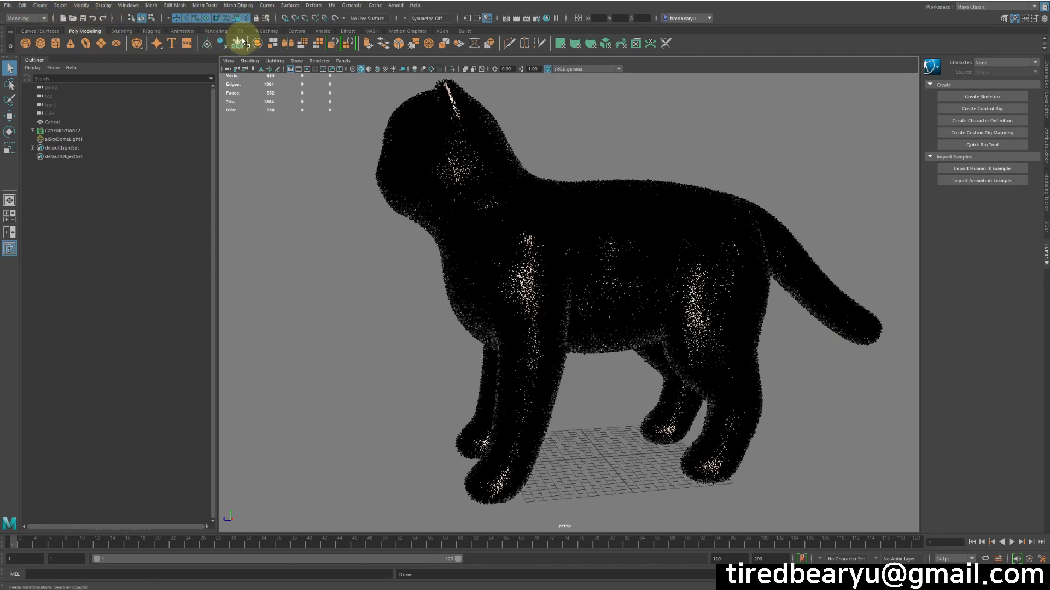
Start a new empty scene and import cat.mb from the scenes folder into it
left_click(342, 274)
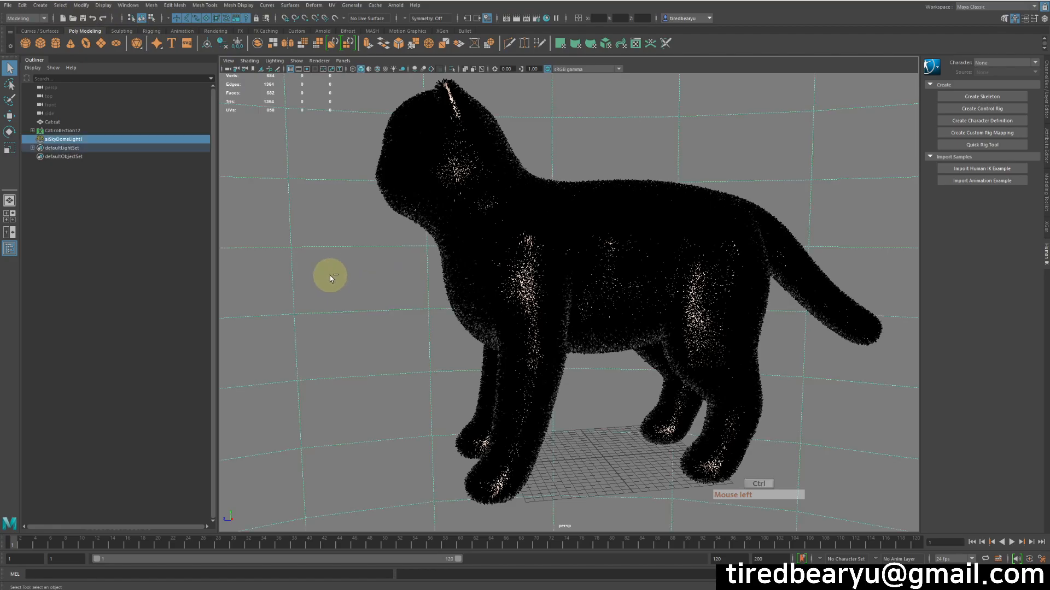
key("ctrl+n")
left_click(8, 5)
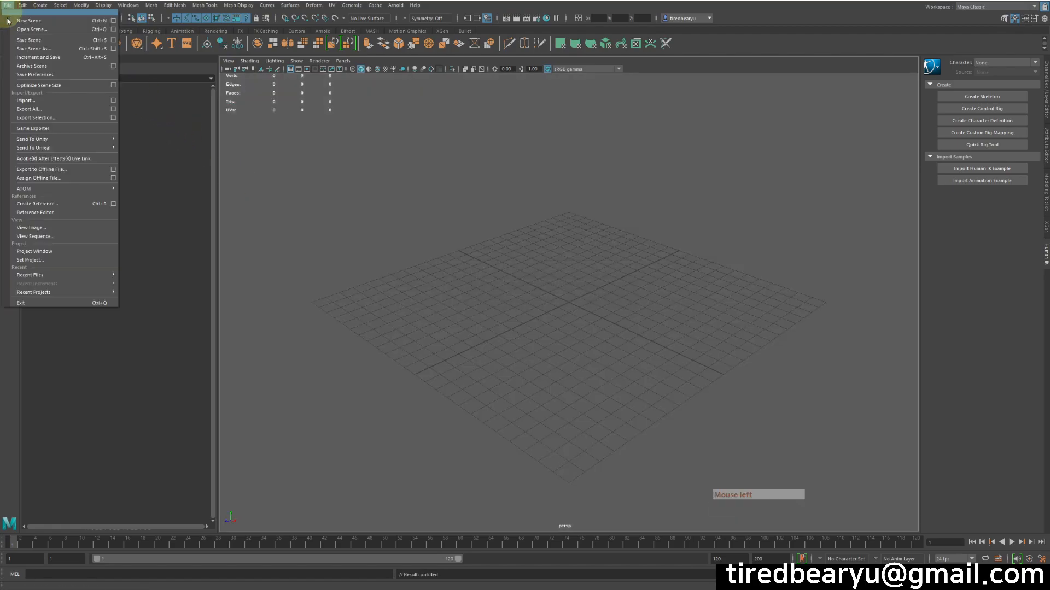
left_click(25, 100)
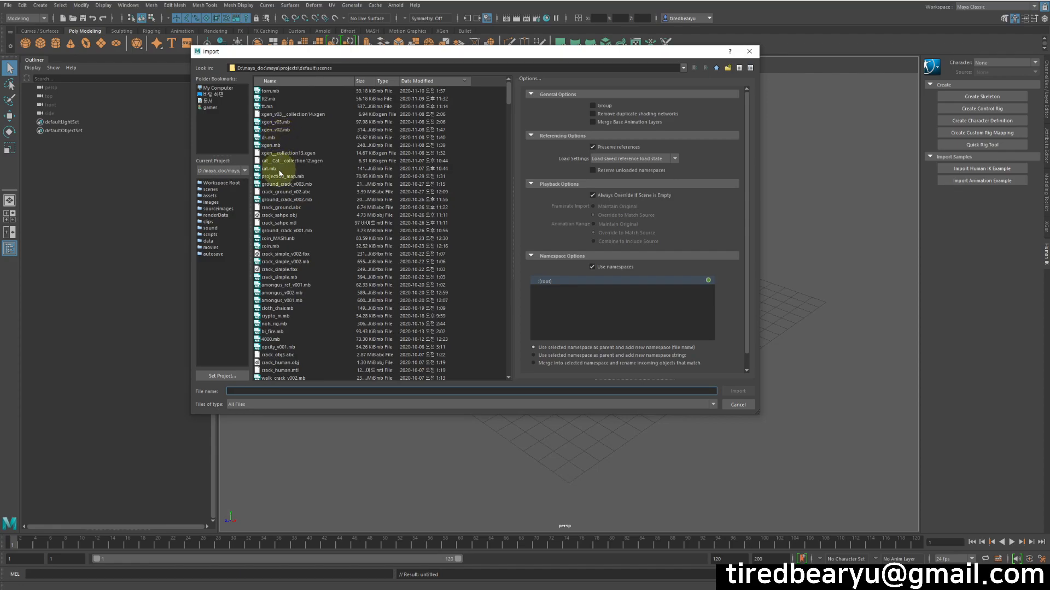
double_click(278, 171)
left_click(537, 300)
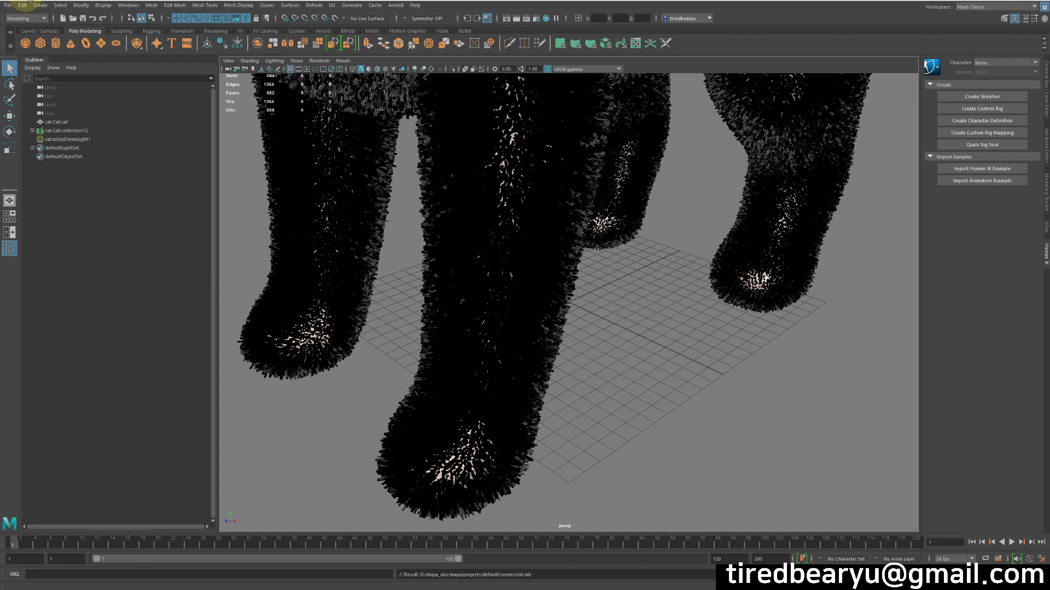
scroll(633, 298, "down", 3)
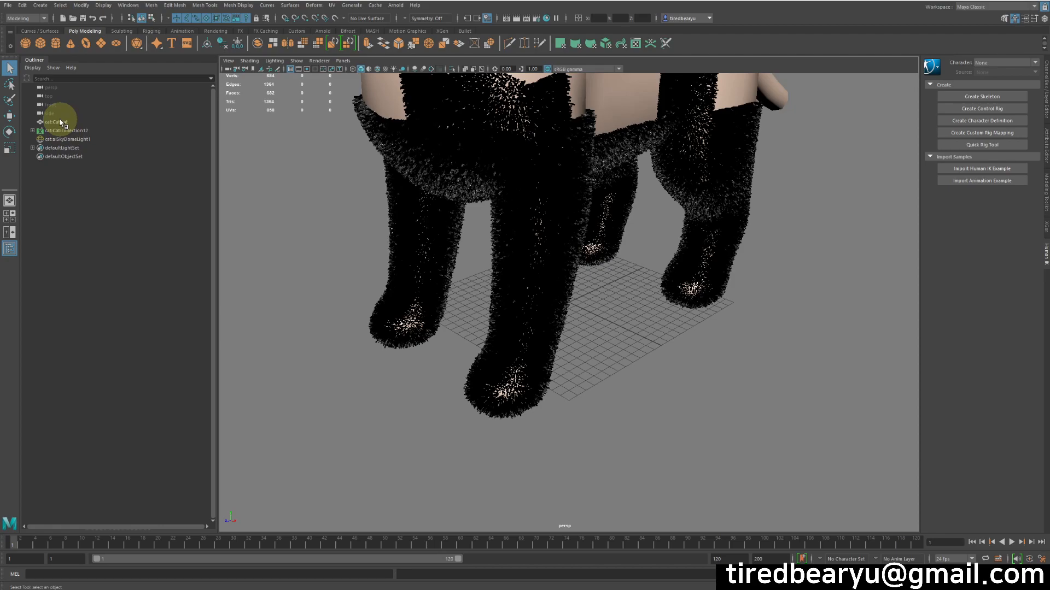
Export only the cat mesh, without its fur collection or sky dome light, as the Maya ASCII file cat02
left_click(4, 6)
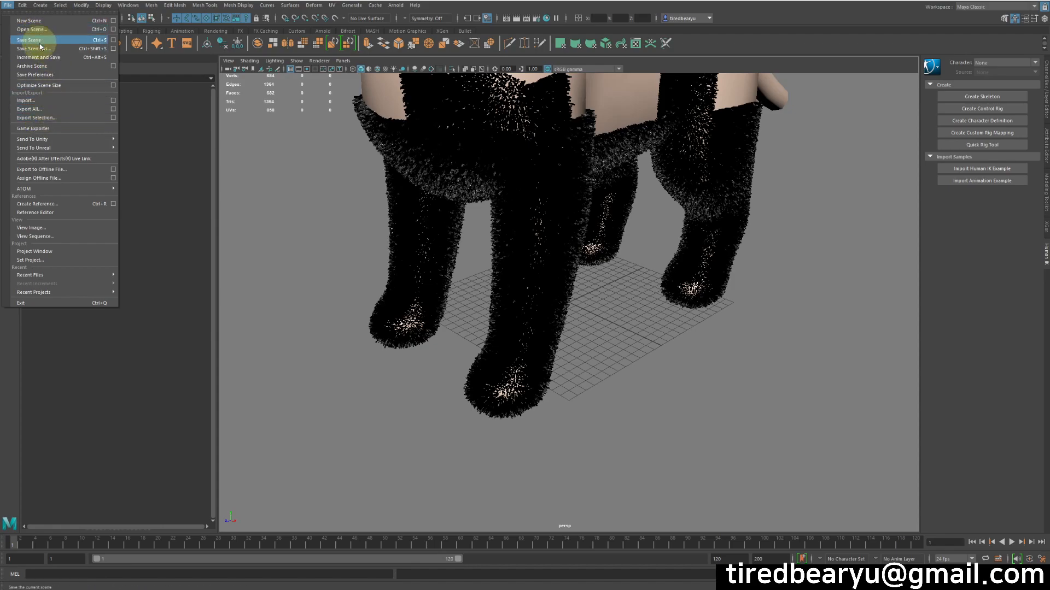
left_click(273, 146)
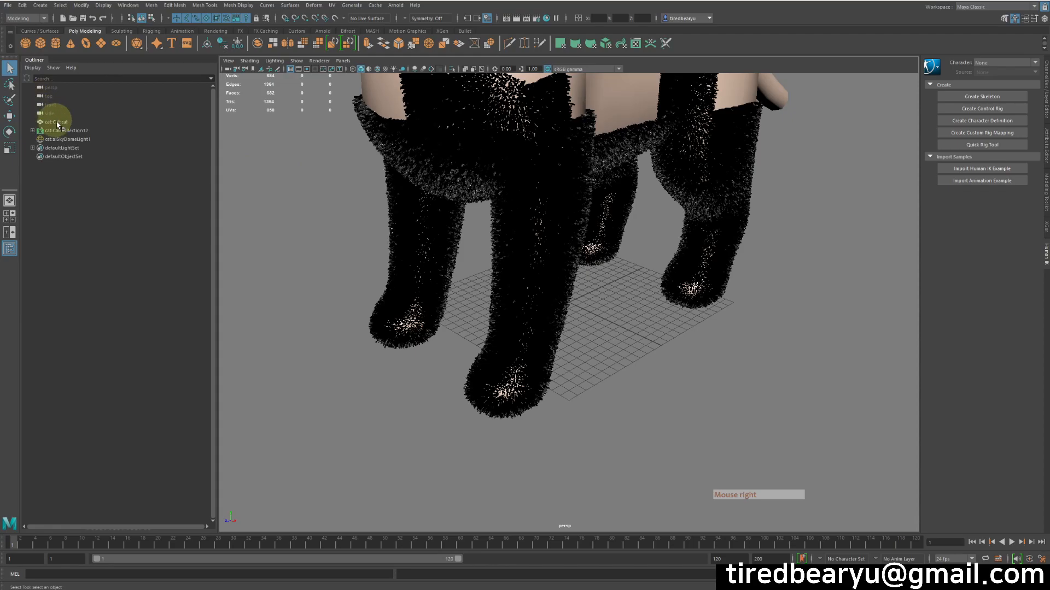
left_click(72, 122)
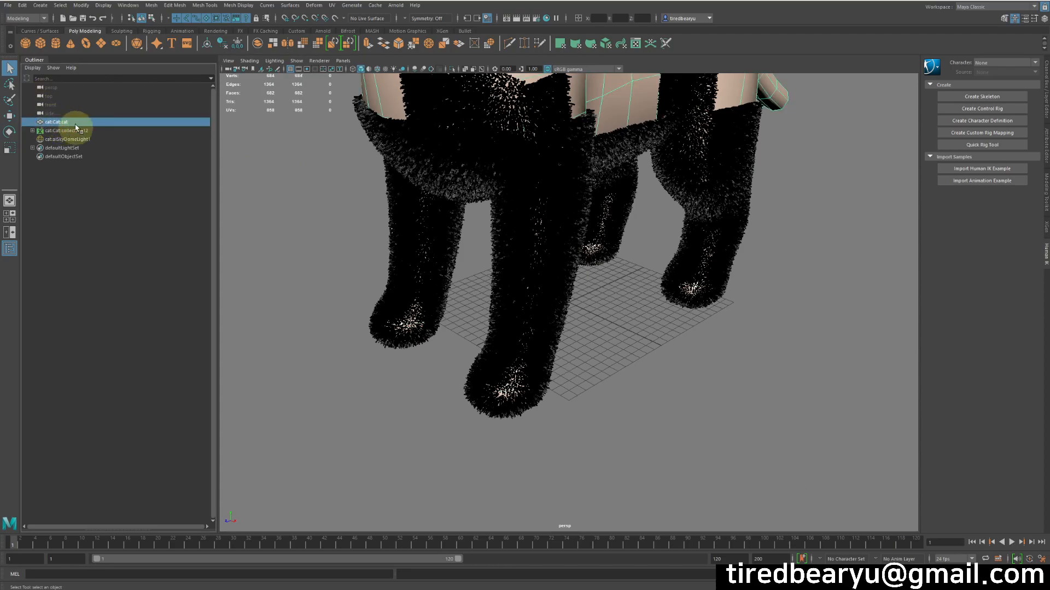
left_click(8, 12)
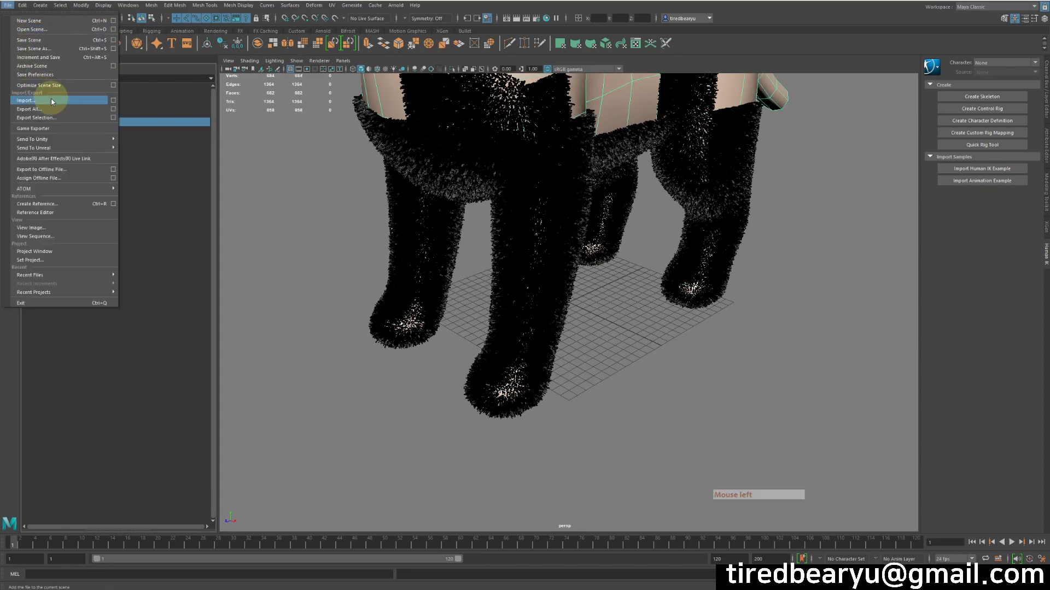
left_click(49, 114)
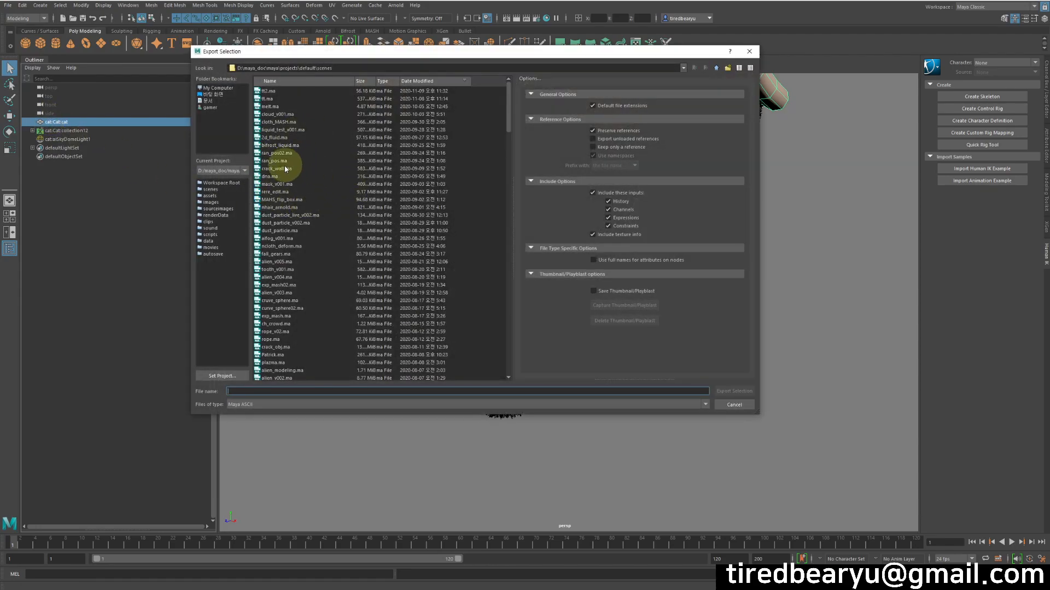
left_click(276, 391)
type("cat")
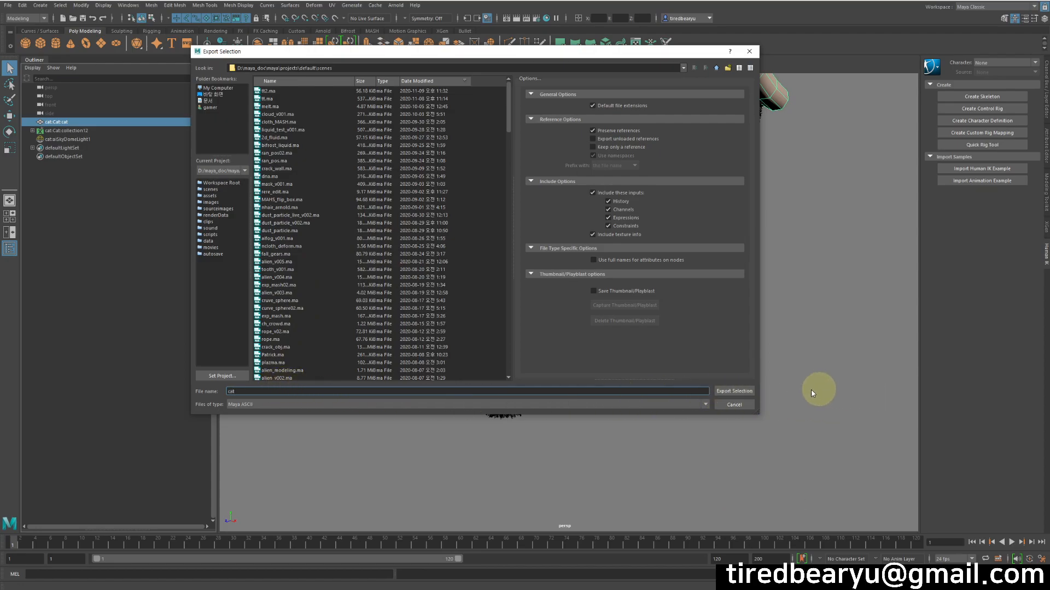
key("Return")
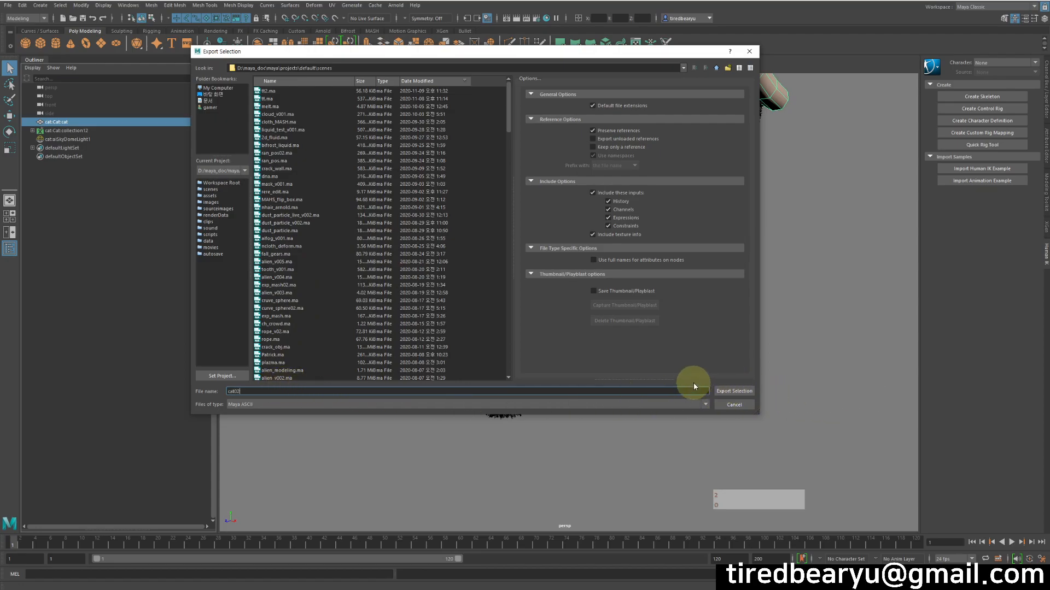
left_click(536, 304)
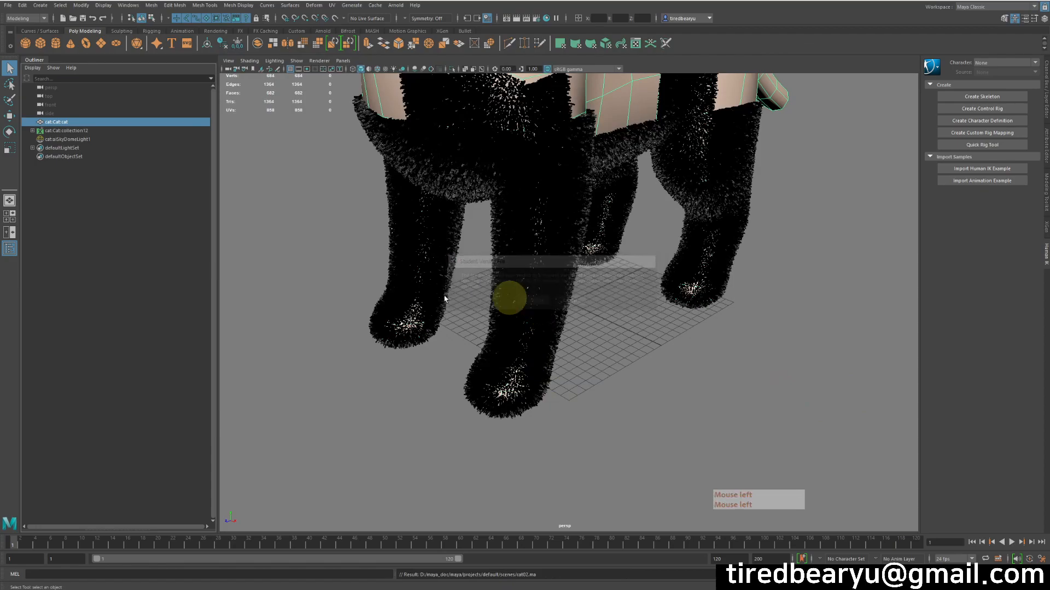
Open the exported cat02.ma scene without saving the changes to the untitled scene
left_click(72, 18)
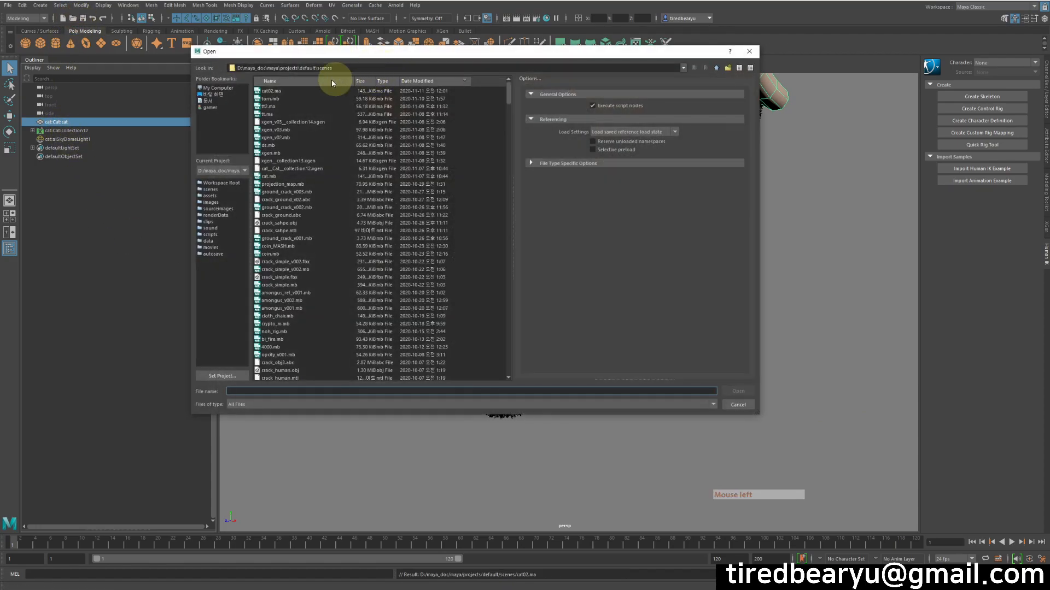
left_click(284, 92)
double_click(279, 91)
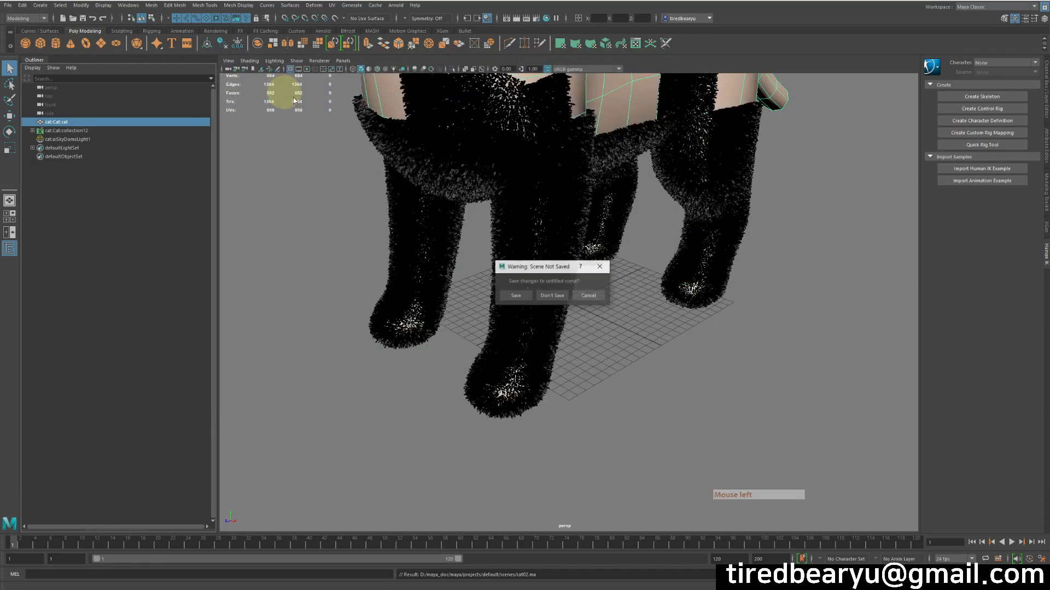
left_click(552, 295)
left_click(546, 302)
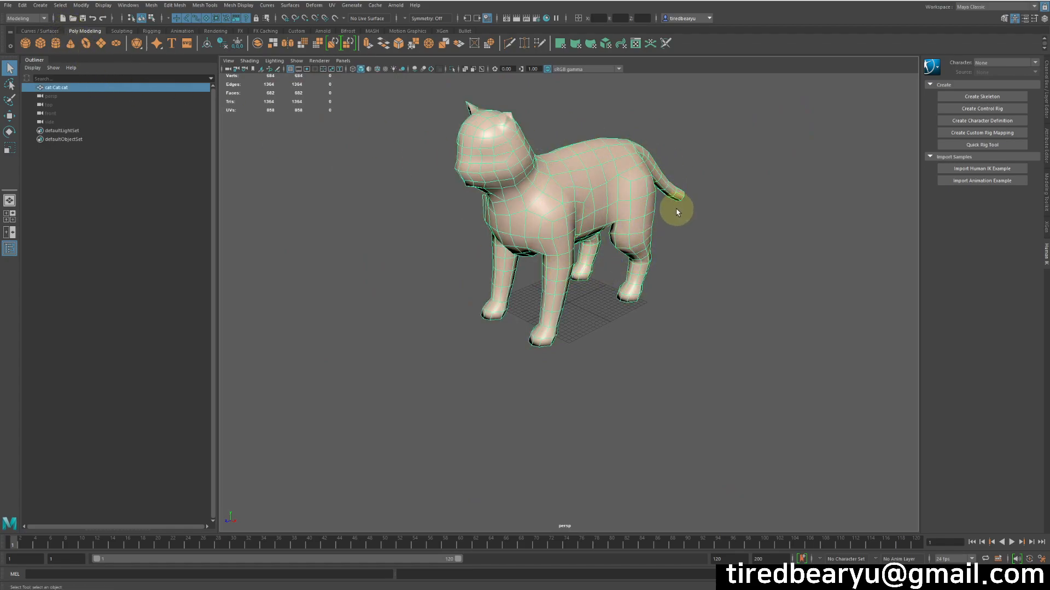
Open the options for importing files and move their window clear of the cat's body
left_click(7, 5)
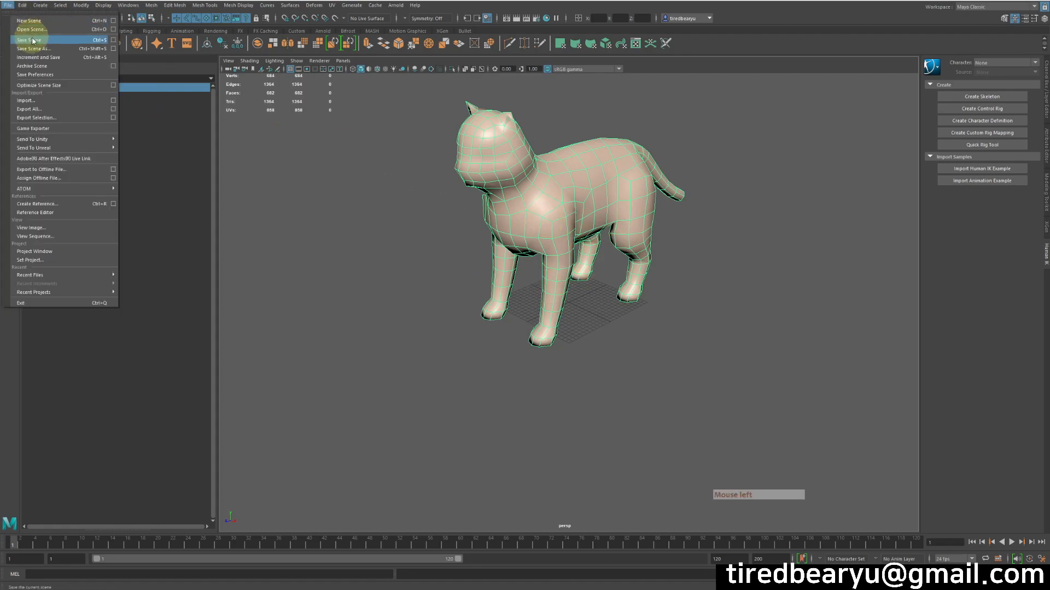
left_click(109, 101)
left_click(555, 116)
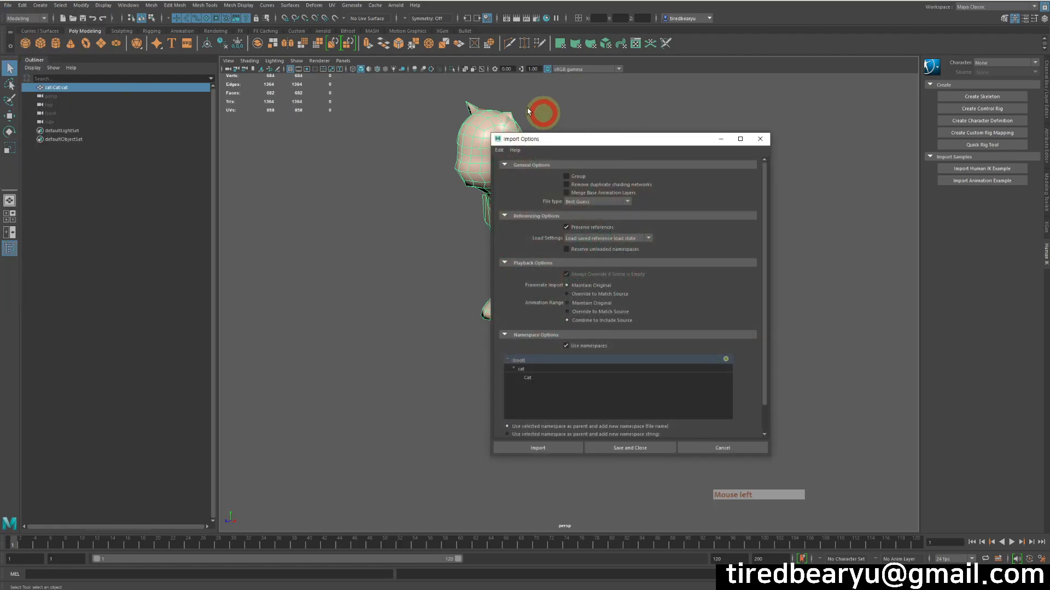
left_click_drag(569, 141, 334, 76)
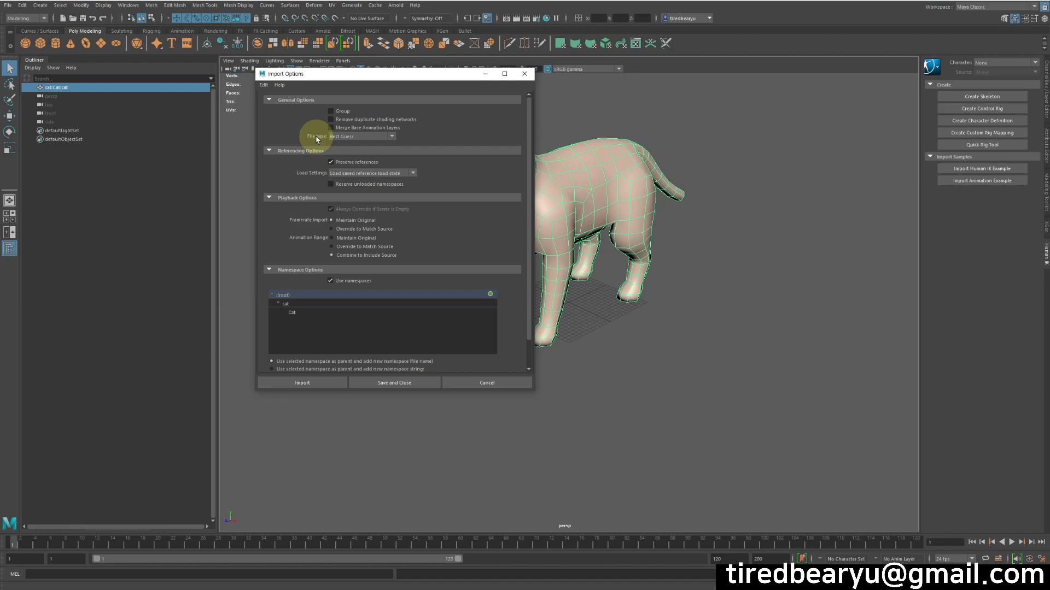
Examine the list of file types available for import, keeping Best Guess as the file type
left_click(356, 136)
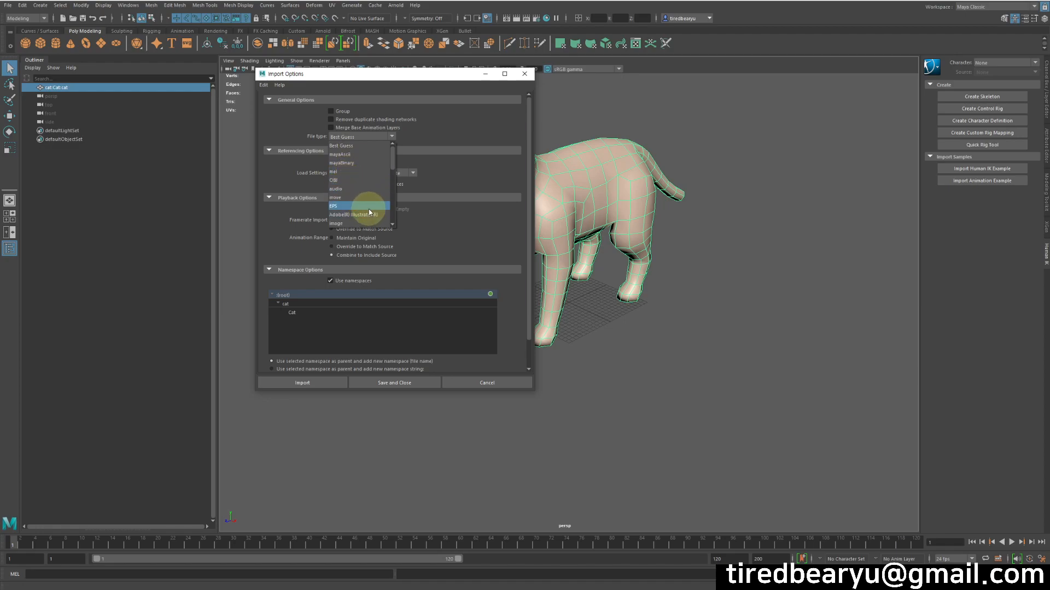
scroll(368, 209, "down", 1)
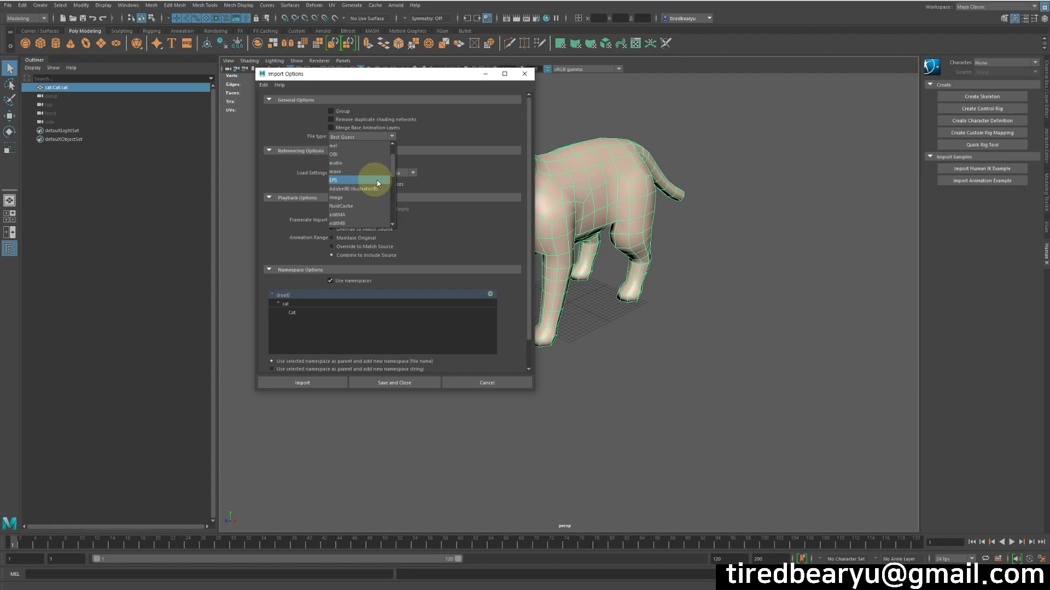
scroll(365, 191, "down", 2)
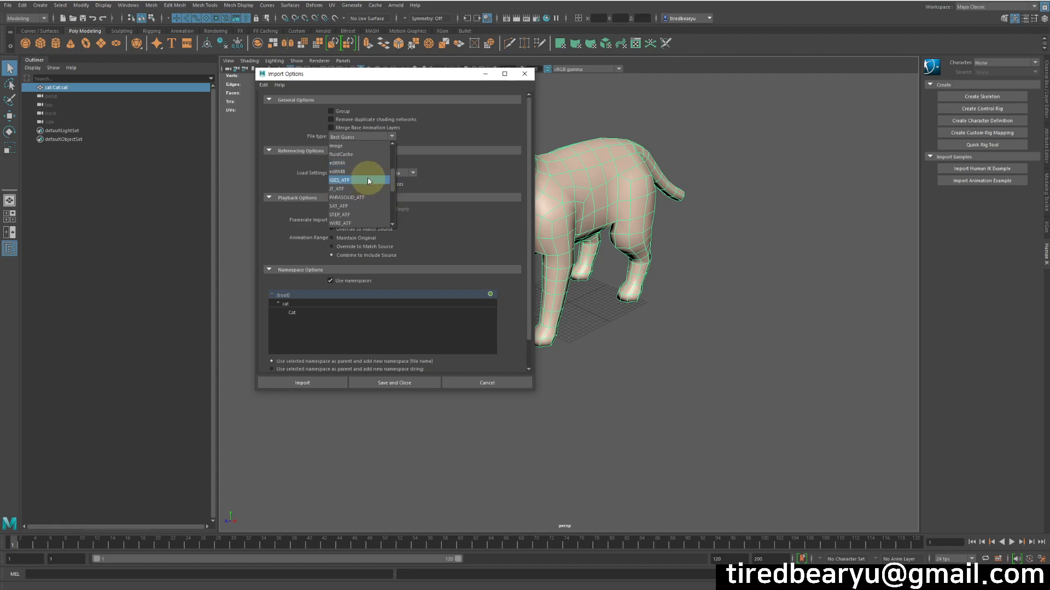
scroll(368, 198, "down", 1)
scroll(368, 198, "down", 2)
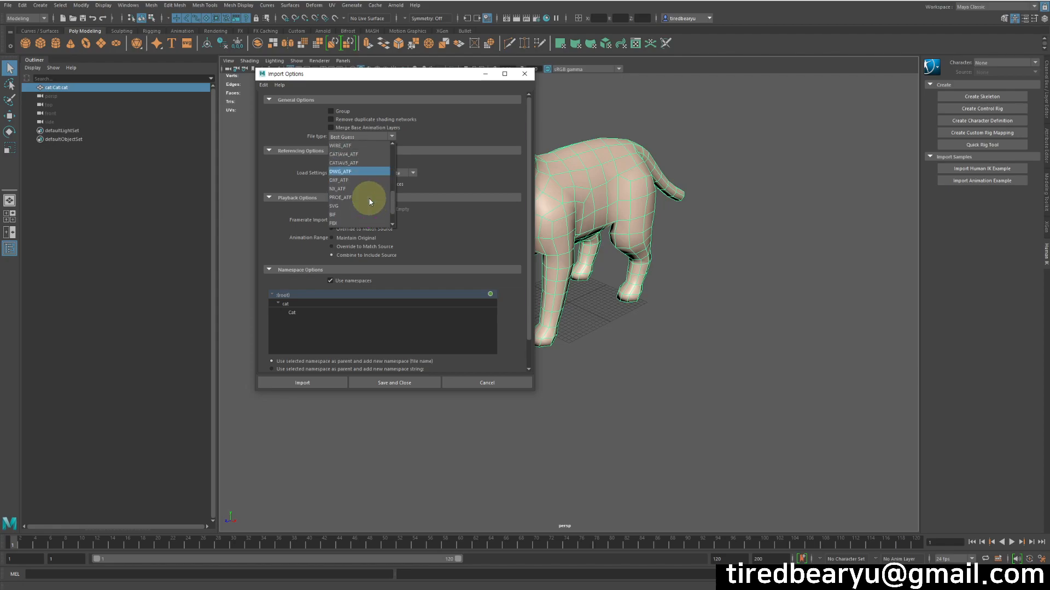
scroll(349, 216, "down", 1)
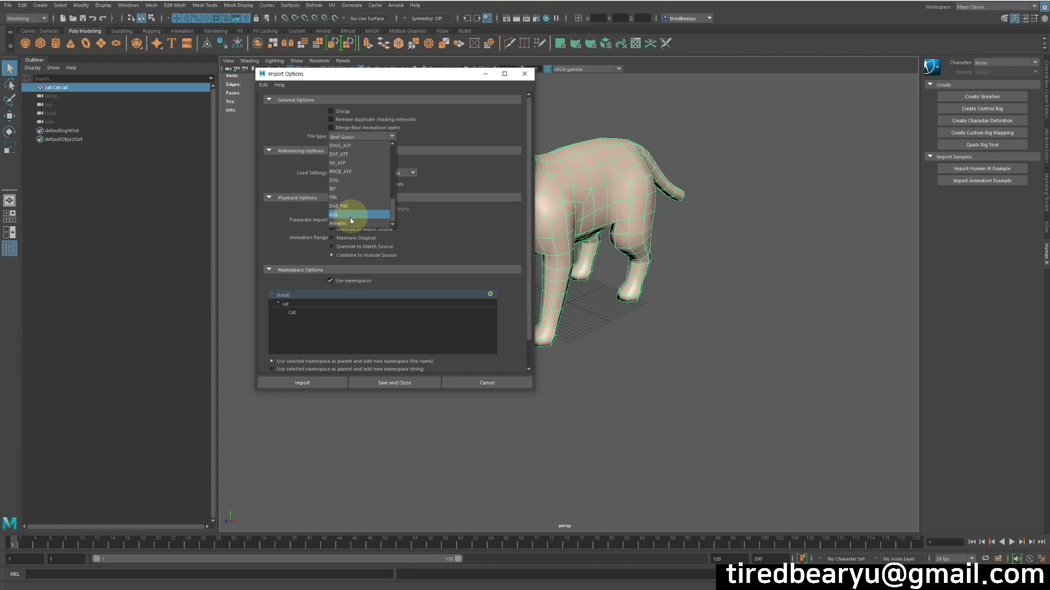
scroll(360, 200, "up", 6)
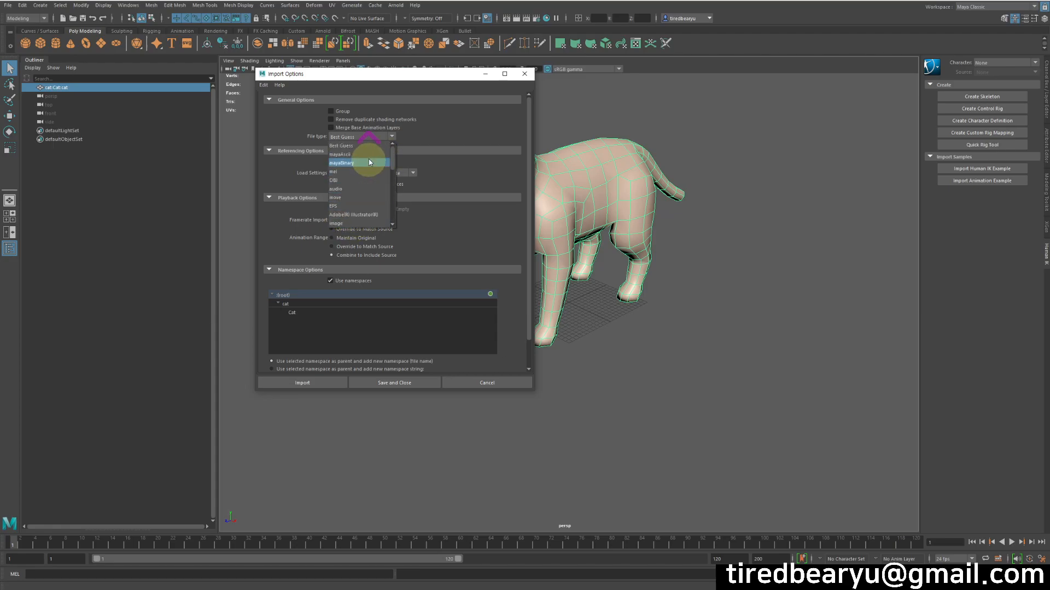
scroll(372, 154, "up", 1)
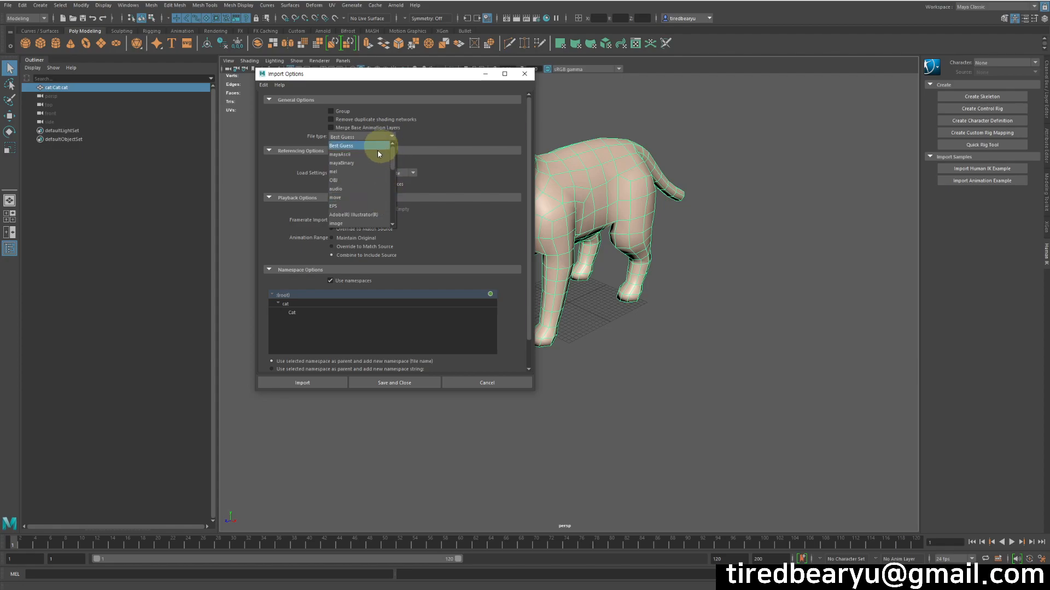
left_click(348, 141)
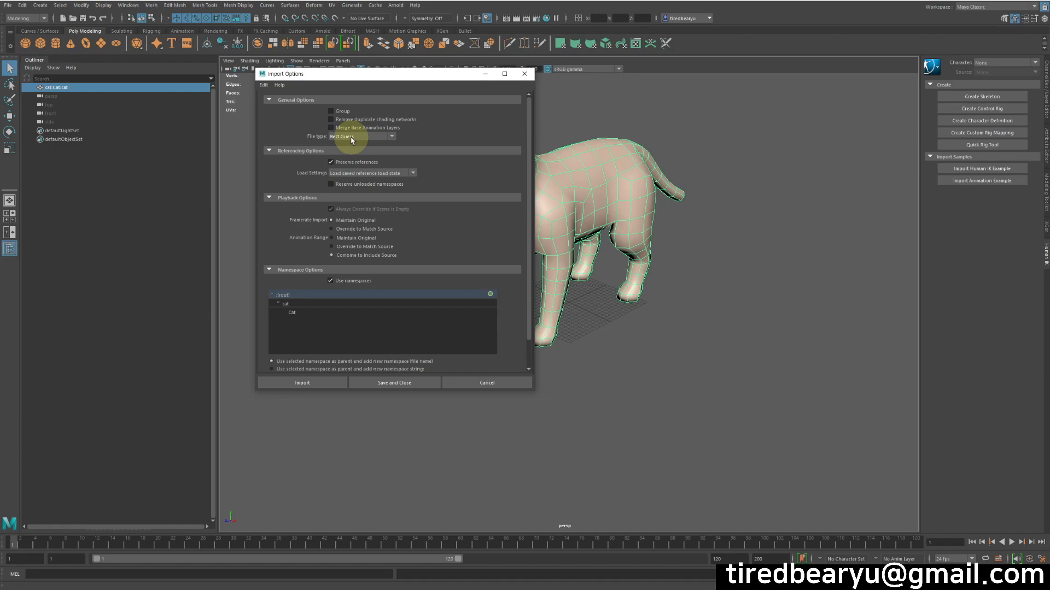
left_click(351, 139)
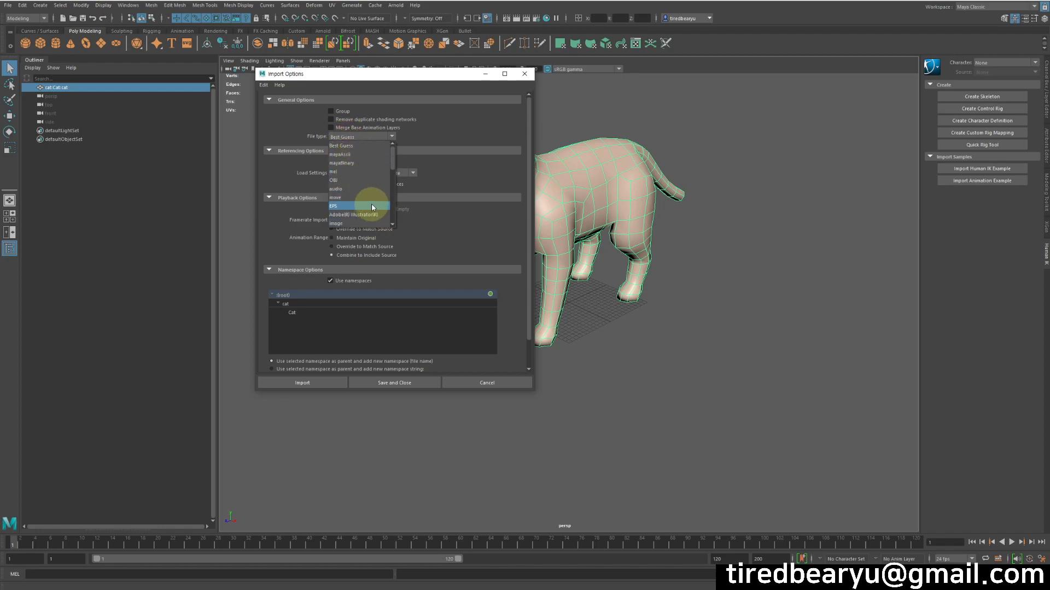
left_click(360, 139)
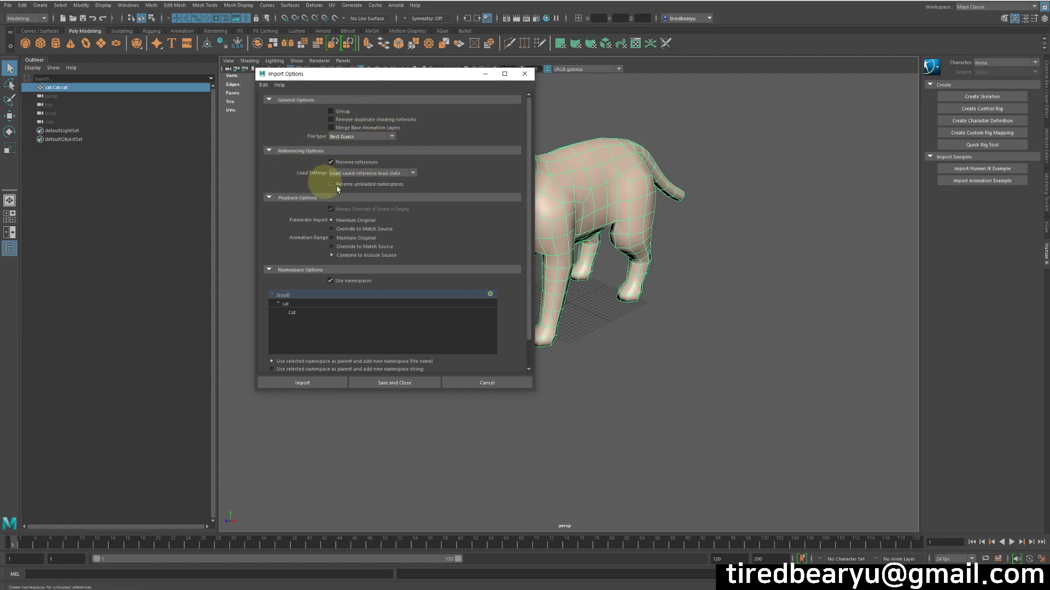
left_click(7, 5)
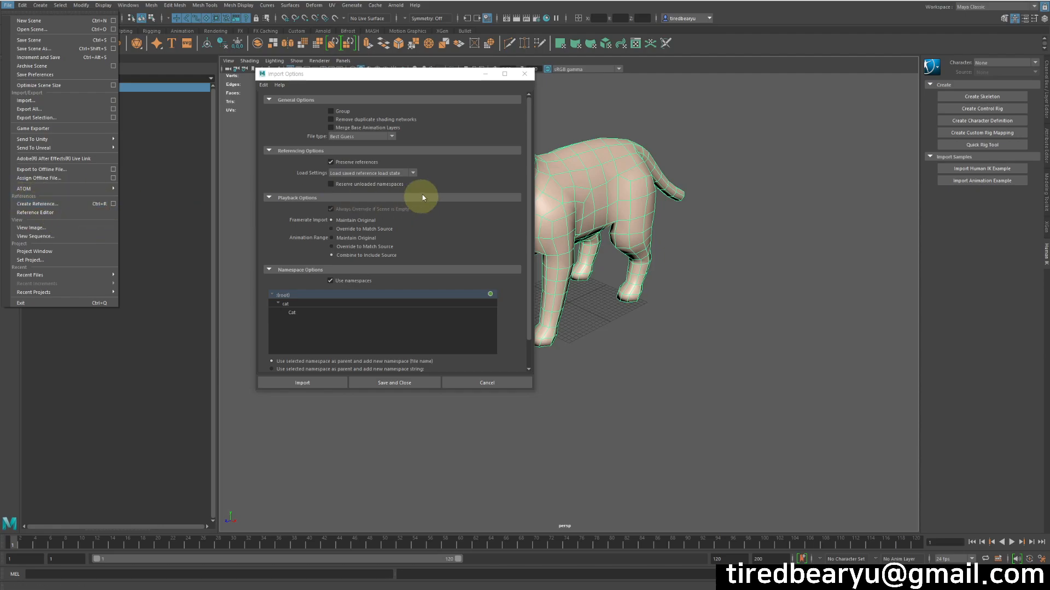
Review the import namespace options, trying the new namespace string setting, and cancel the import before deselecting the cat
left_click(490, 174)
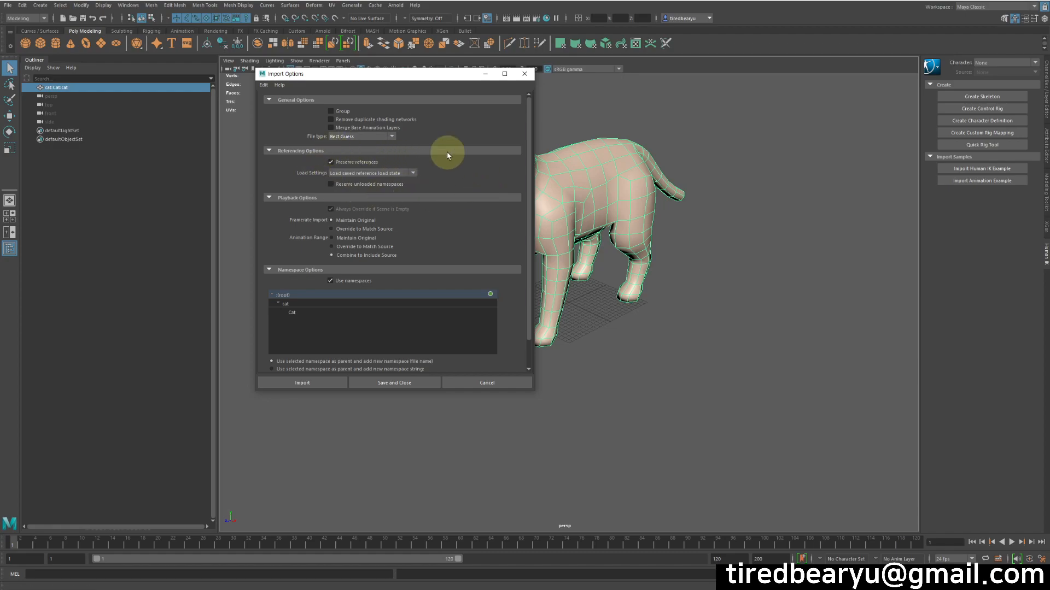
scroll(481, 213, "down", 2)
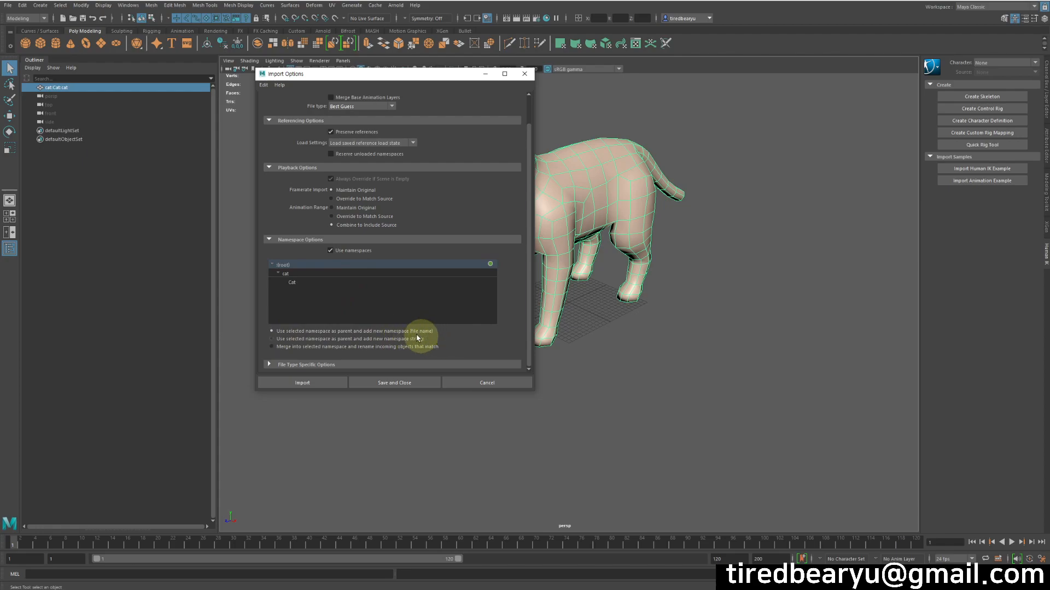
left_click(397, 339)
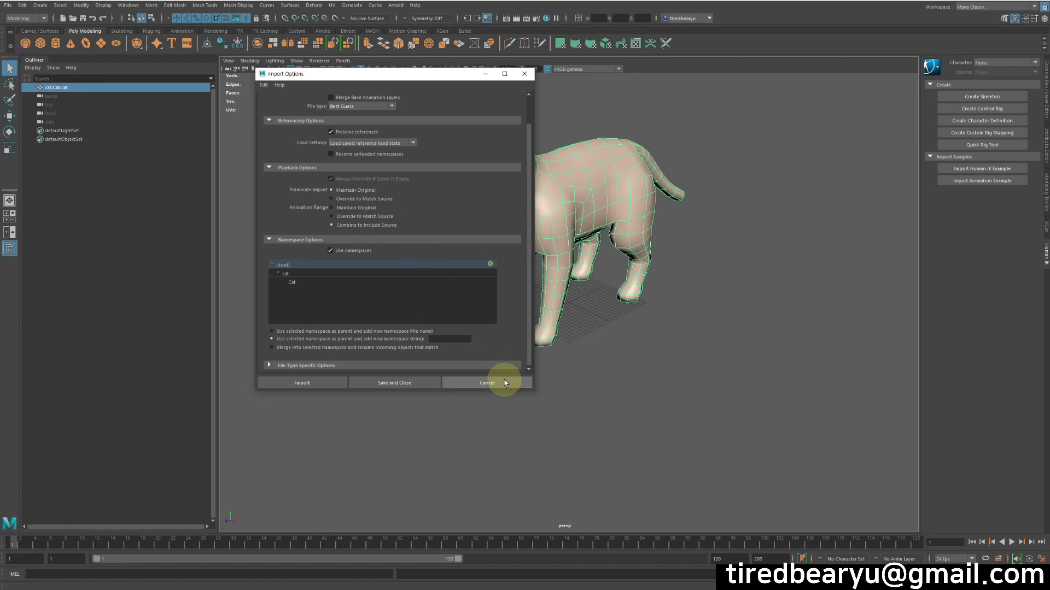
left_click(487, 382)
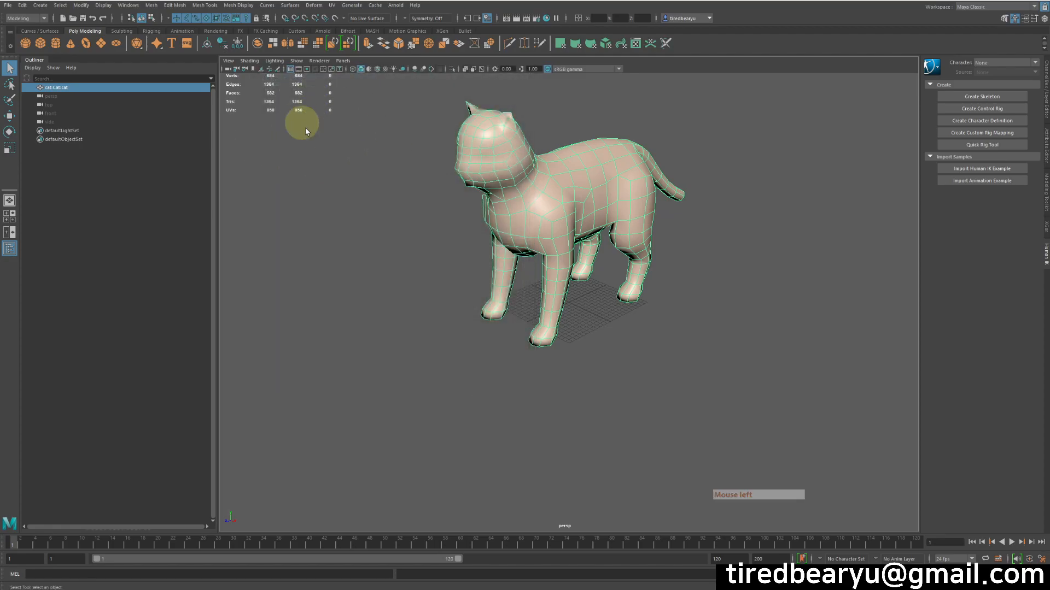
left_click(390, 207)
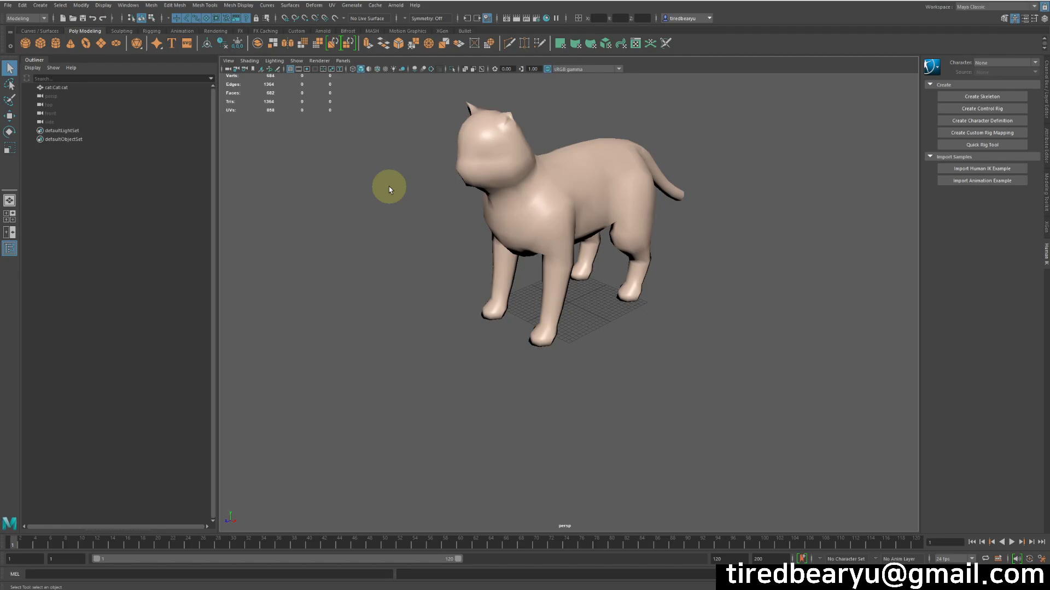
Open the options for exporting the whole scene and examine the available file types, keeping FBX export
left_click(7, 5)
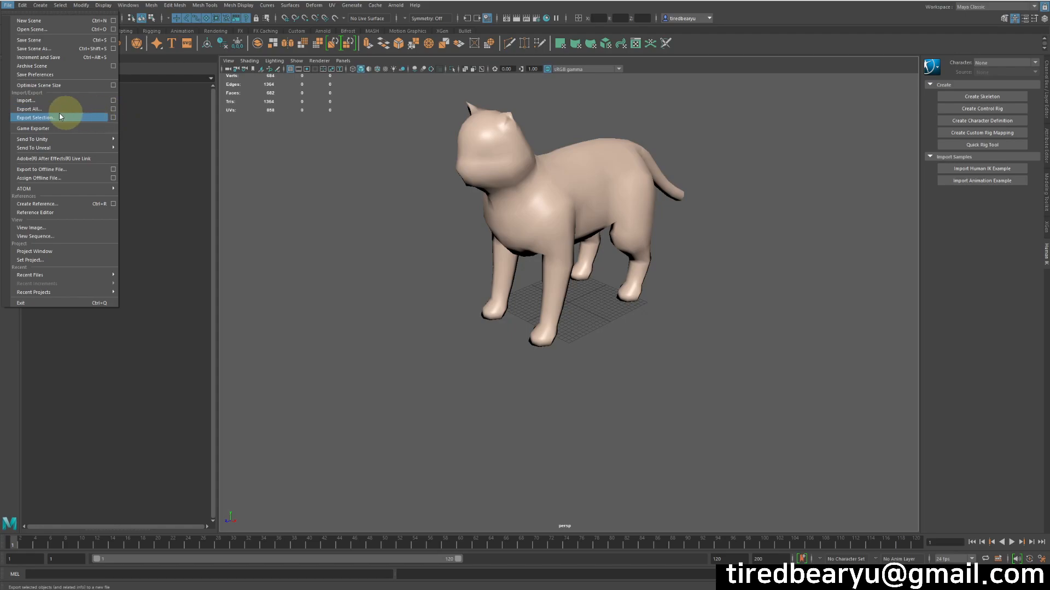
left_click(114, 109)
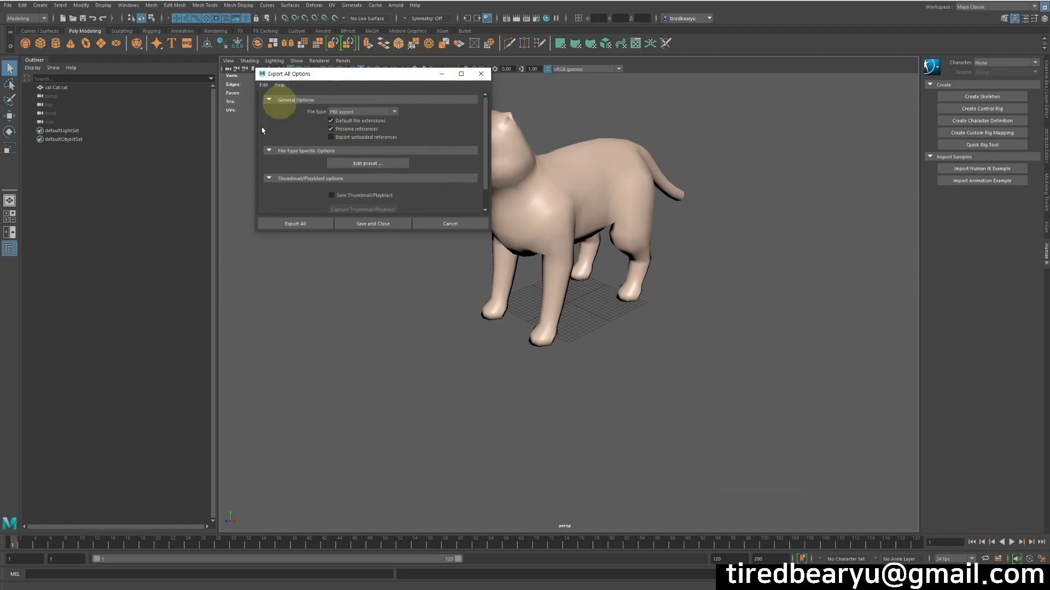
left_click_drag(361, 74, 332, 80)
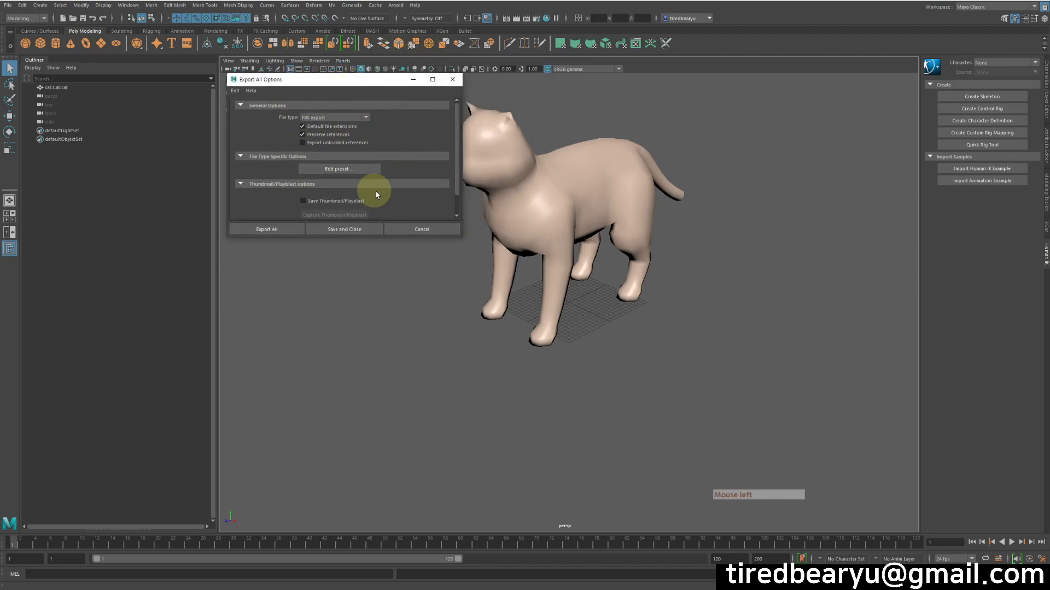
left_click(317, 119)
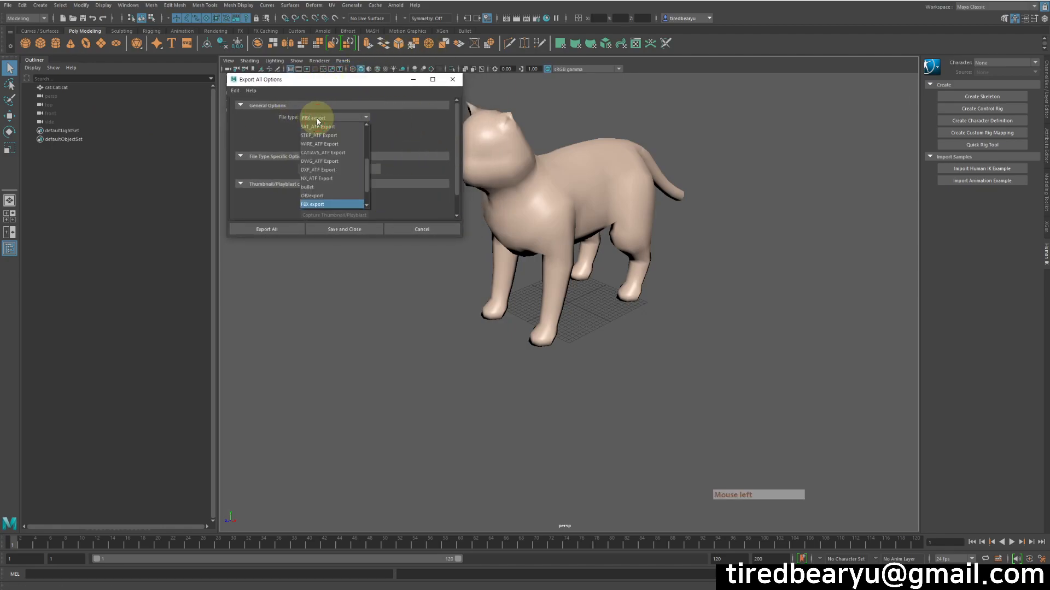
scroll(335, 123, "up", 3)
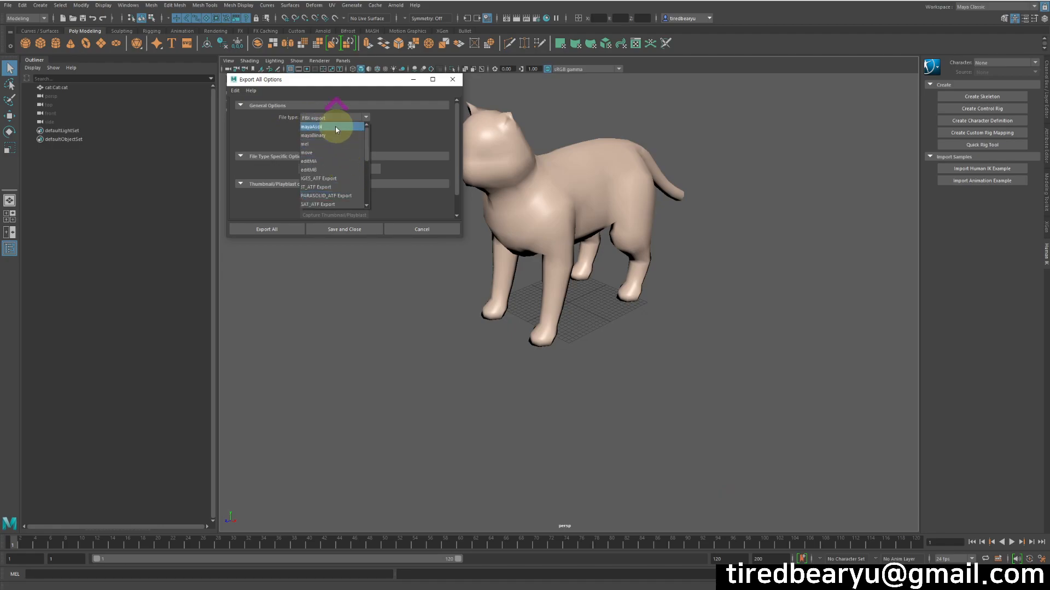
left_click(426, 129)
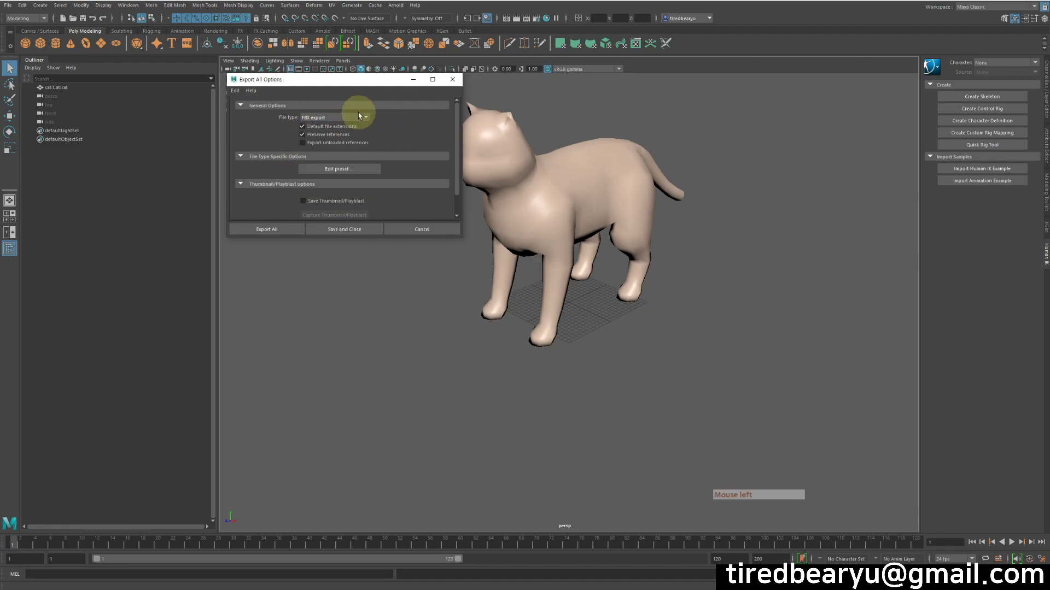
Review the remaining export settings and inspect the FBX export preset, closing it without changes
scroll(456, 142, "down", 2)
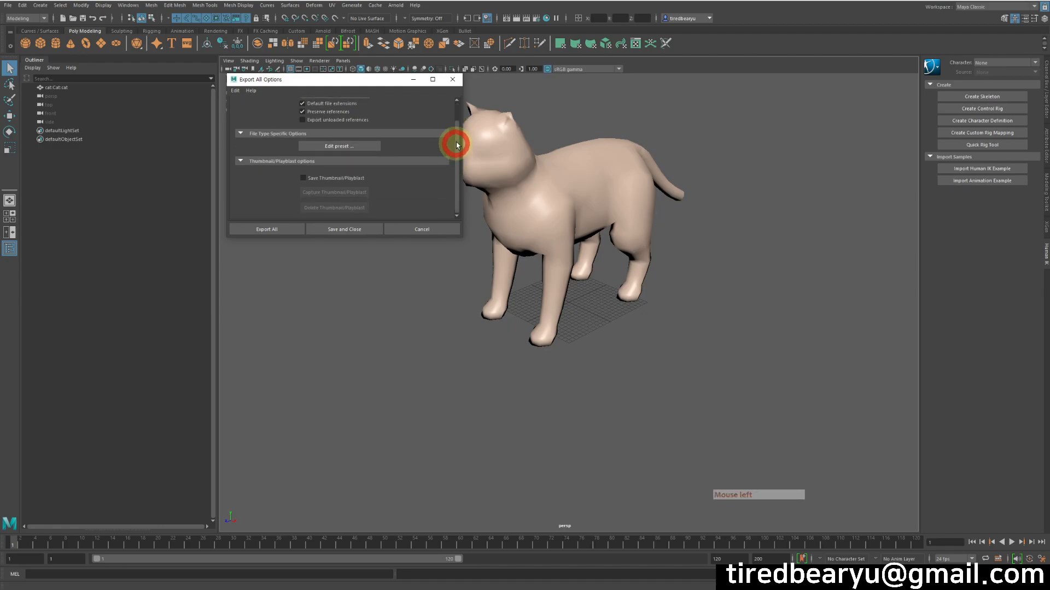
scroll(456, 142, "up", 2)
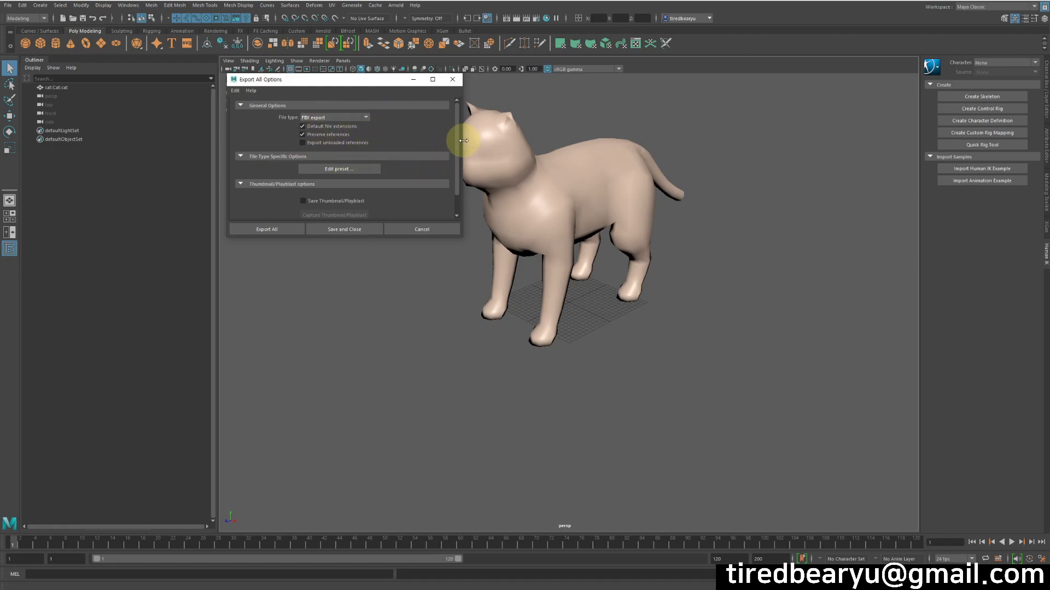
left_click(446, 152)
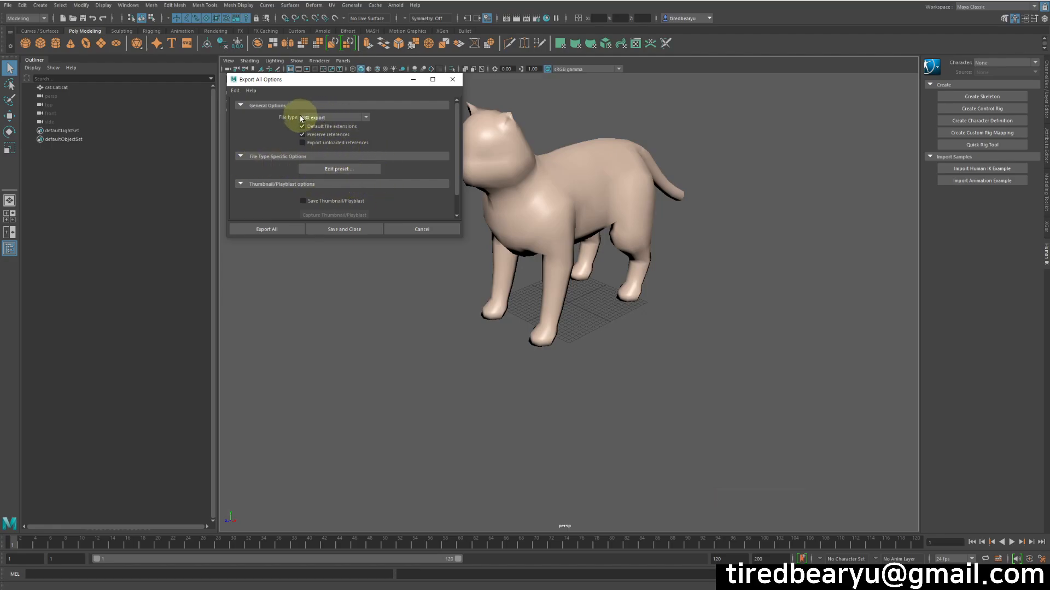
left_click(339, 169)
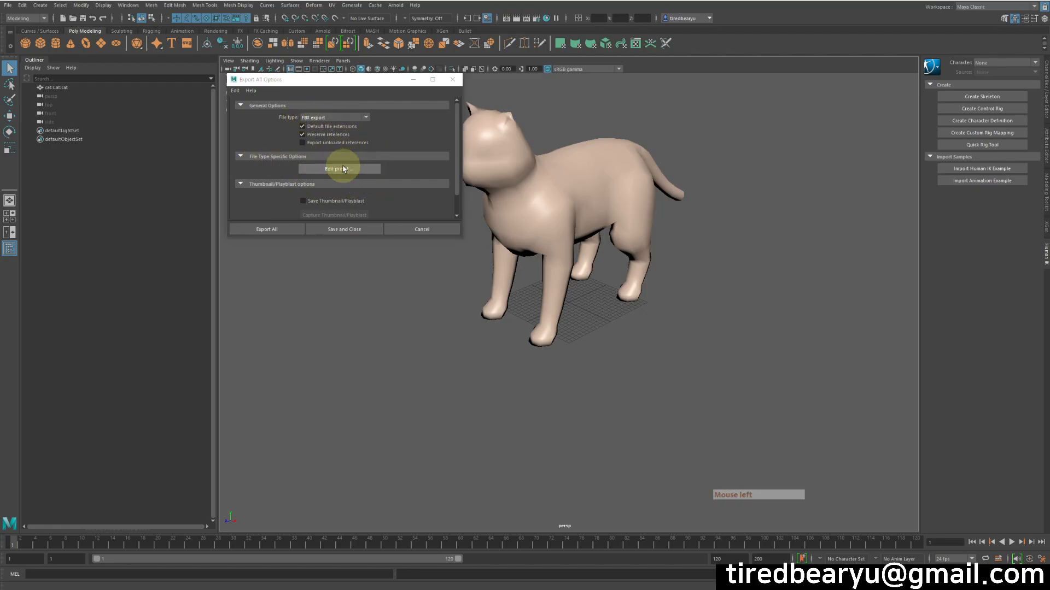
left_click_drag(401, 195, 489, 187)
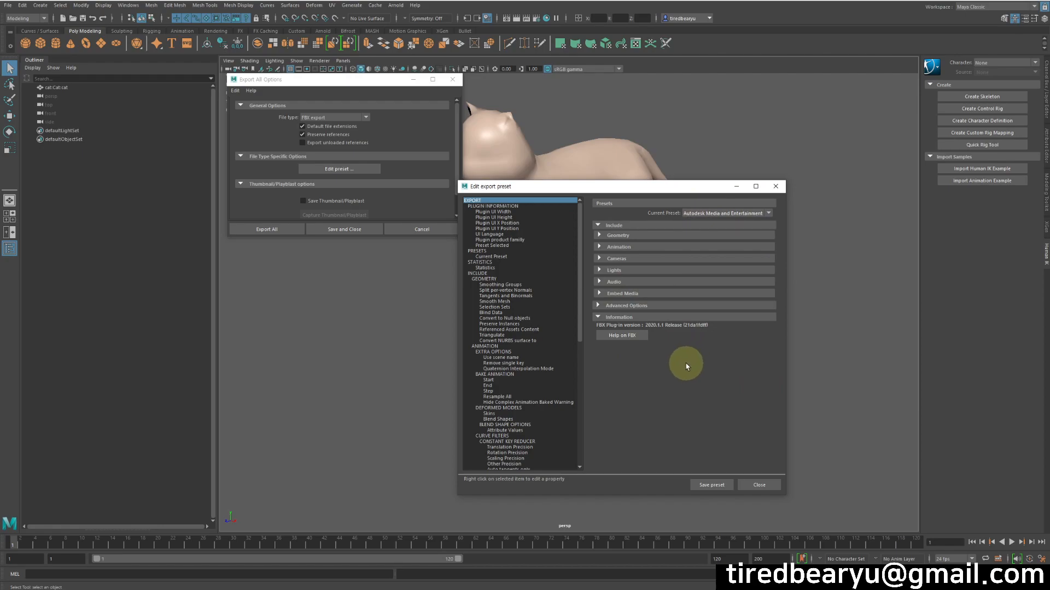
left_click(763, 485)
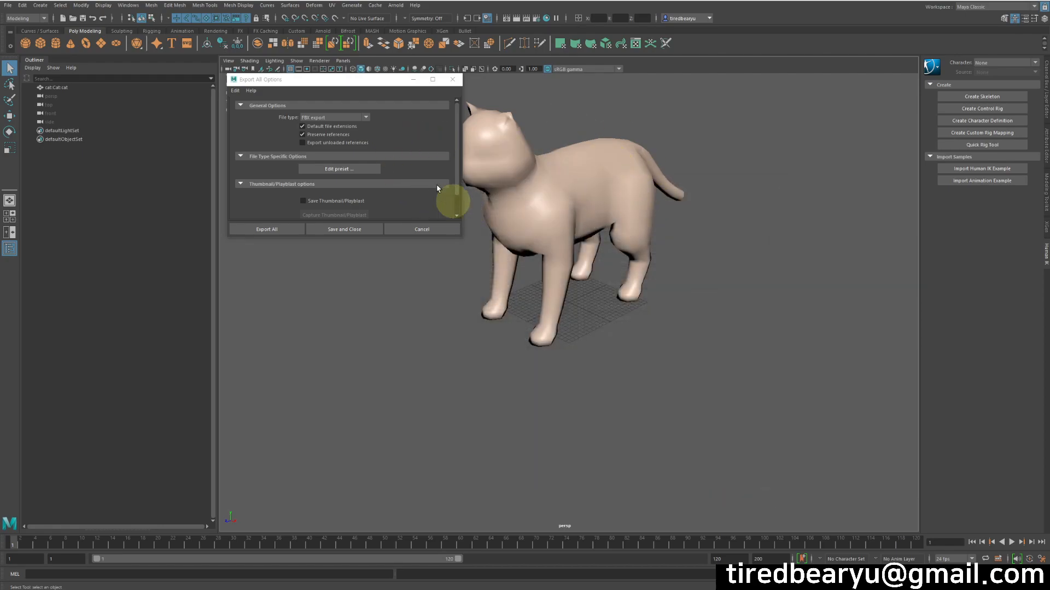
Capture and save a thumbnail of the cat for the full-scene export from a more frontal view, and cancel the export
left_click_drag(316, 79, 179, 51)
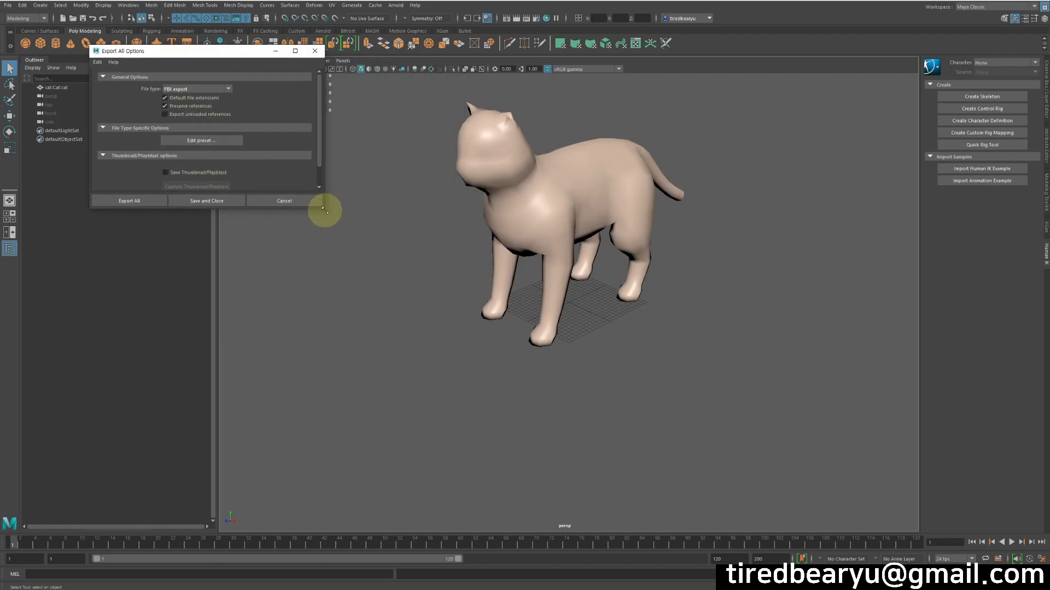
left_click_drag(323, 215, 341, 273)
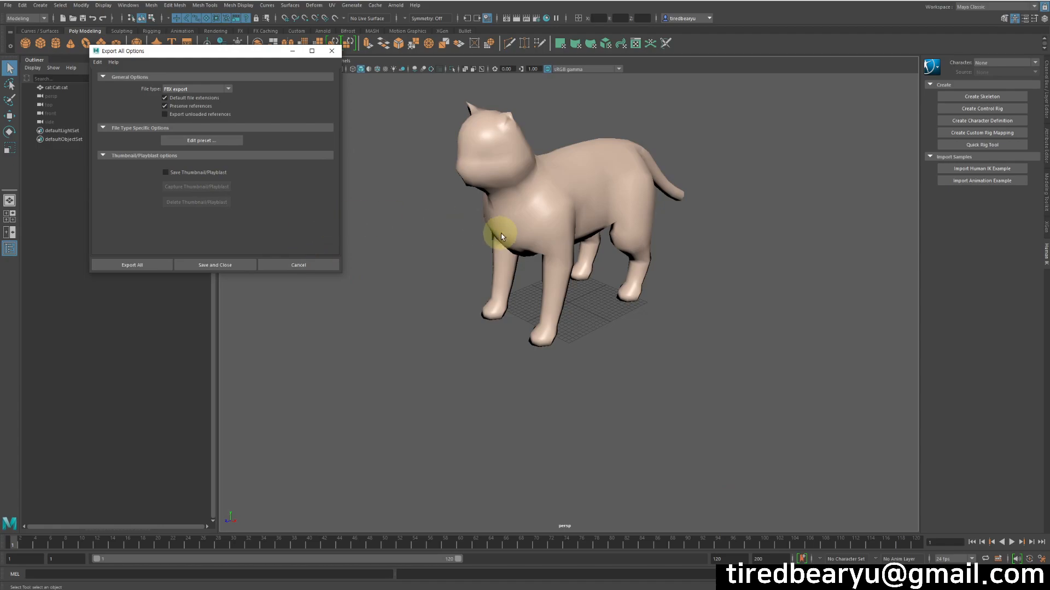
left_click_drag(614, 271, 609, 323, "alt")
left_click(165, 172)
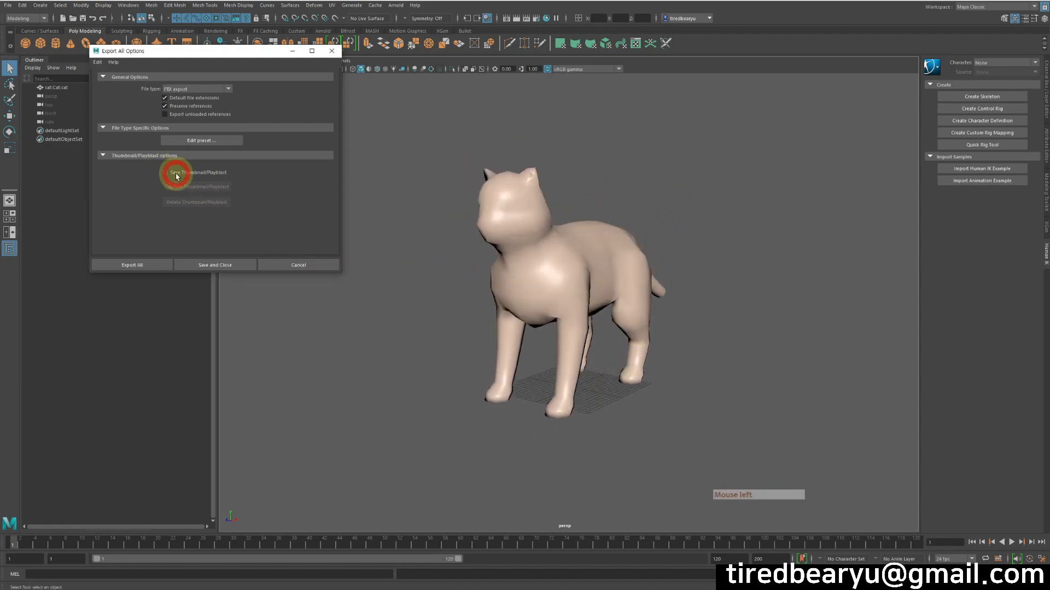
left_click(228, 189)
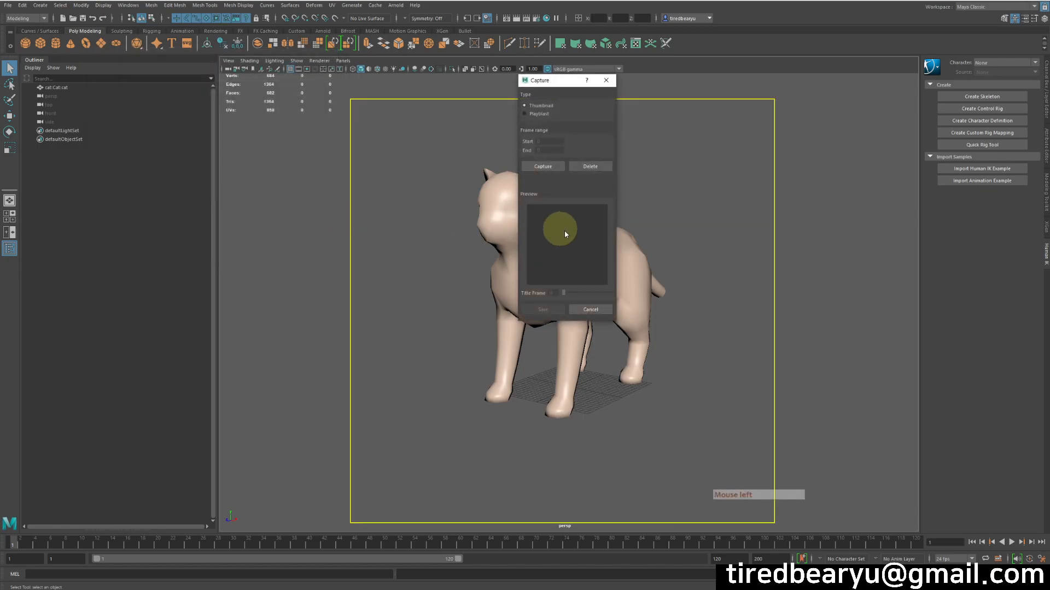
left_click(543, 167)
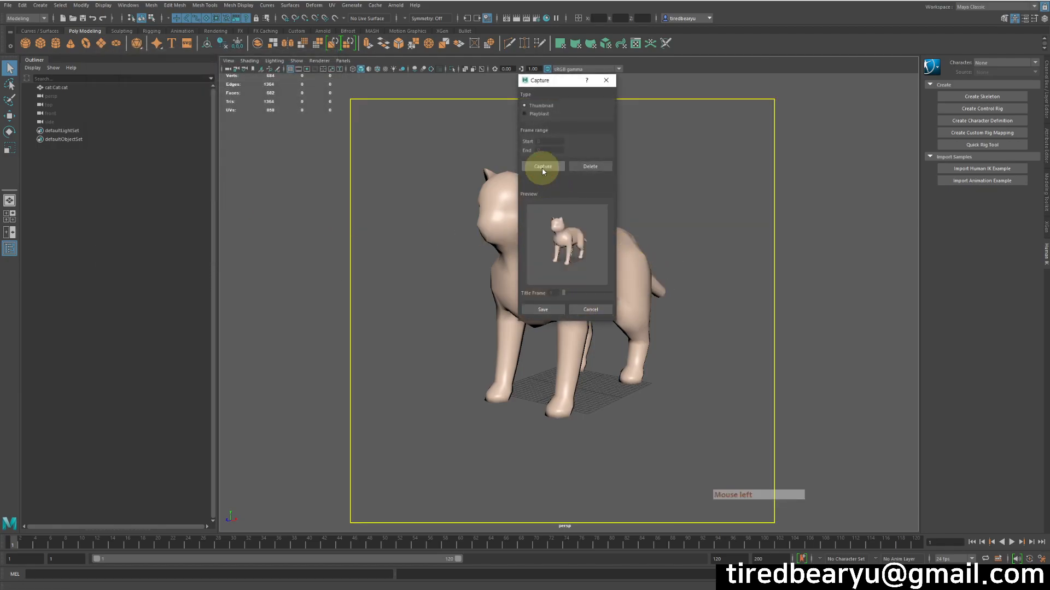
left_click(542, 309)
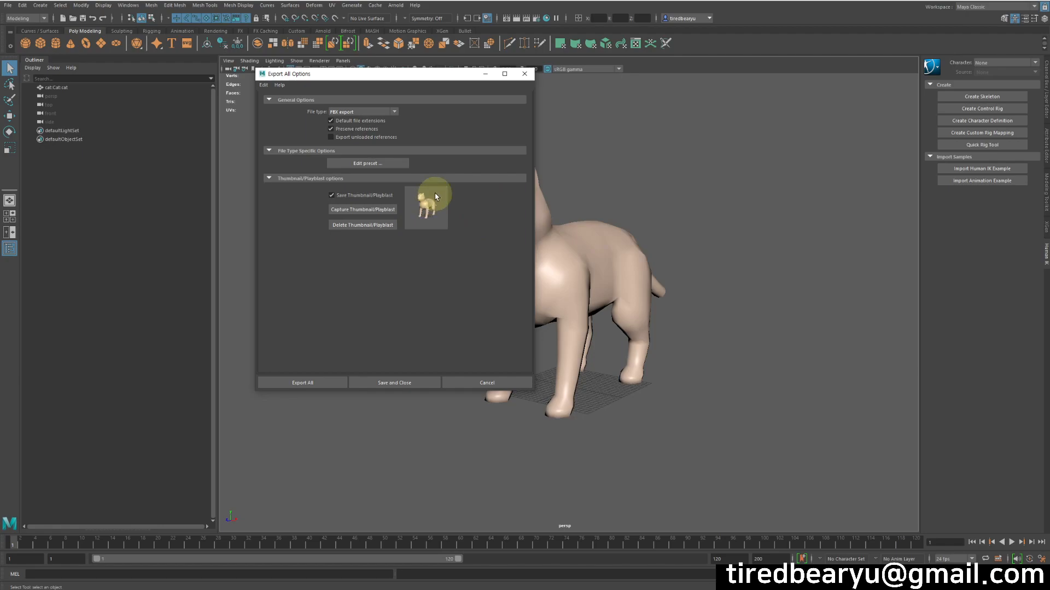
left_click(499, 382)
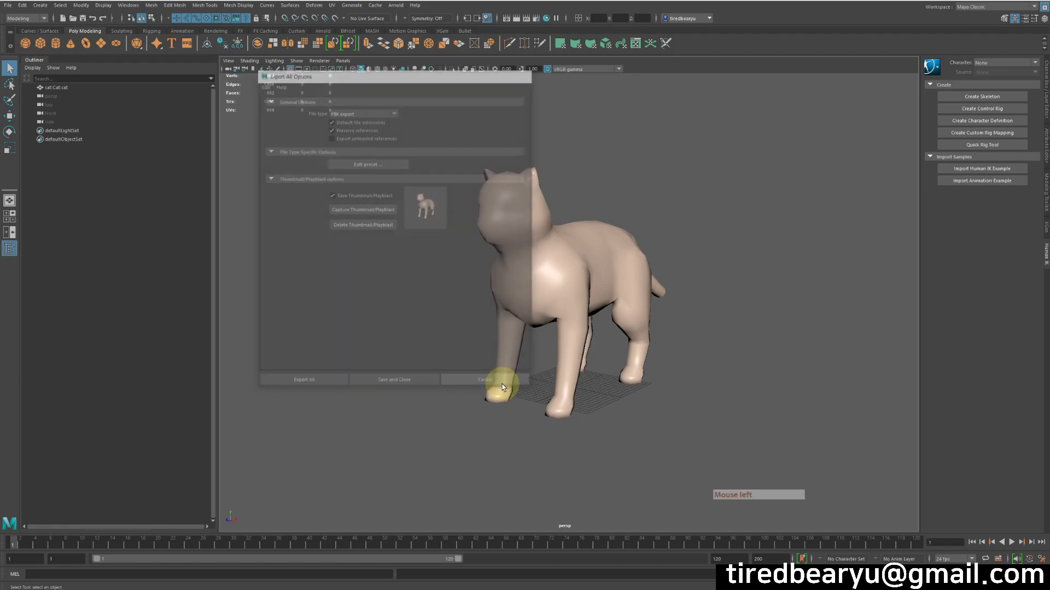
Look through the choices for sending the scene to Unreal
left_click(9, 6)
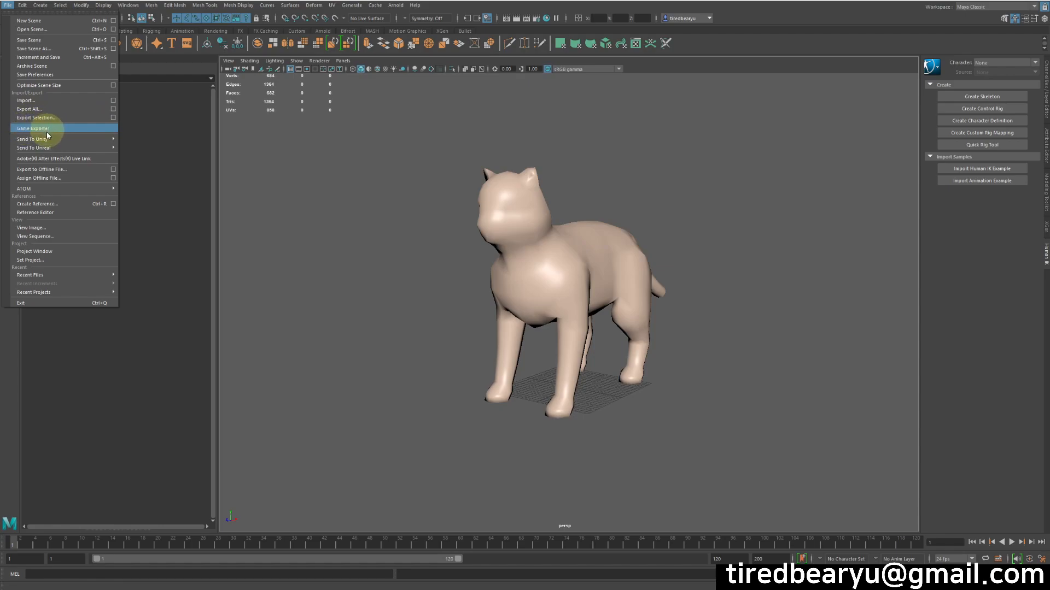
mouse_move(49, 148)
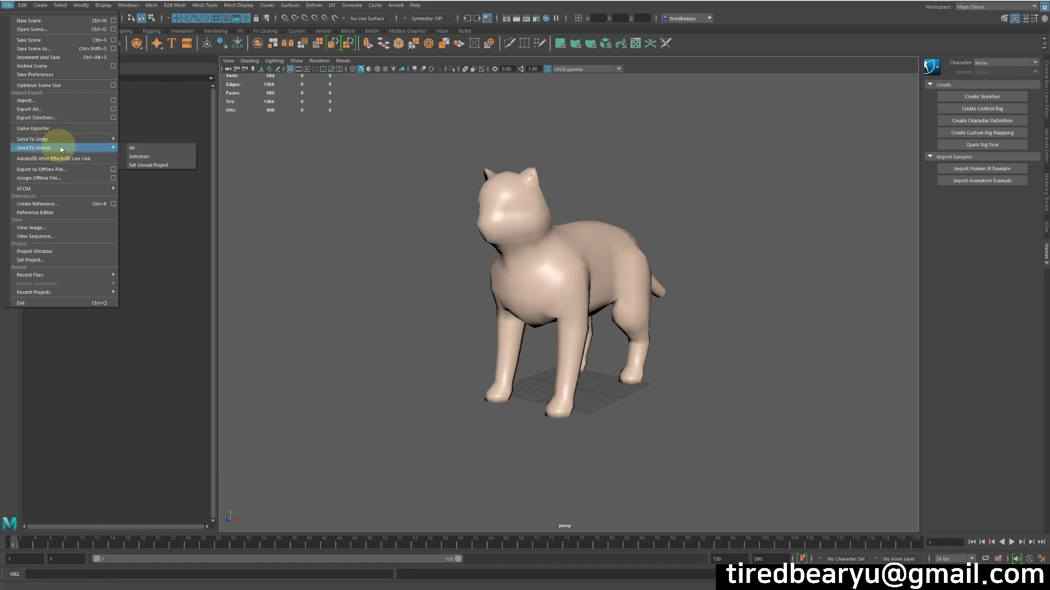